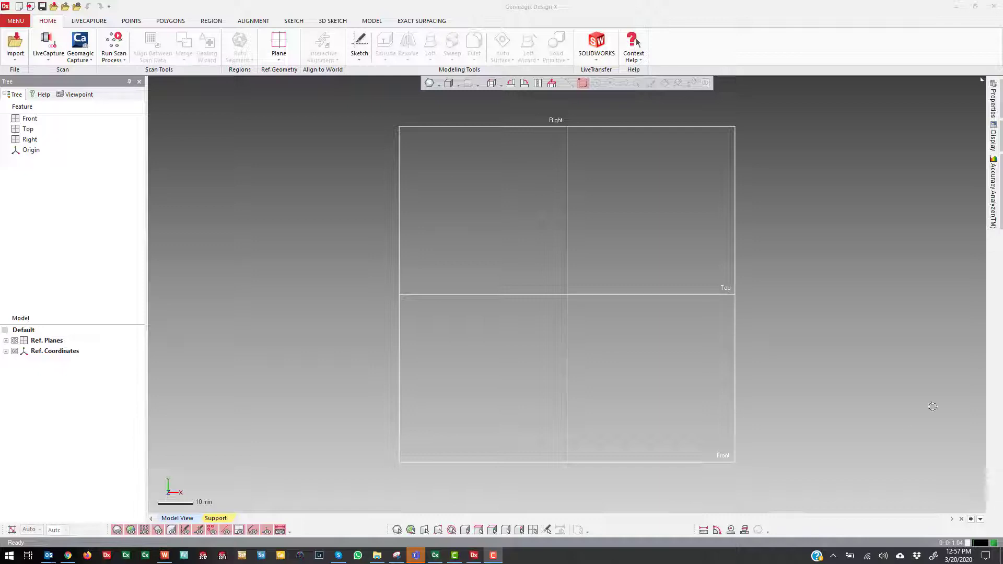
- Configure the LiveCapture probe settings to use Probe Scan by distance, with a point every 1 mm
{"action": "left_click", "coordinate": [89, 20]}
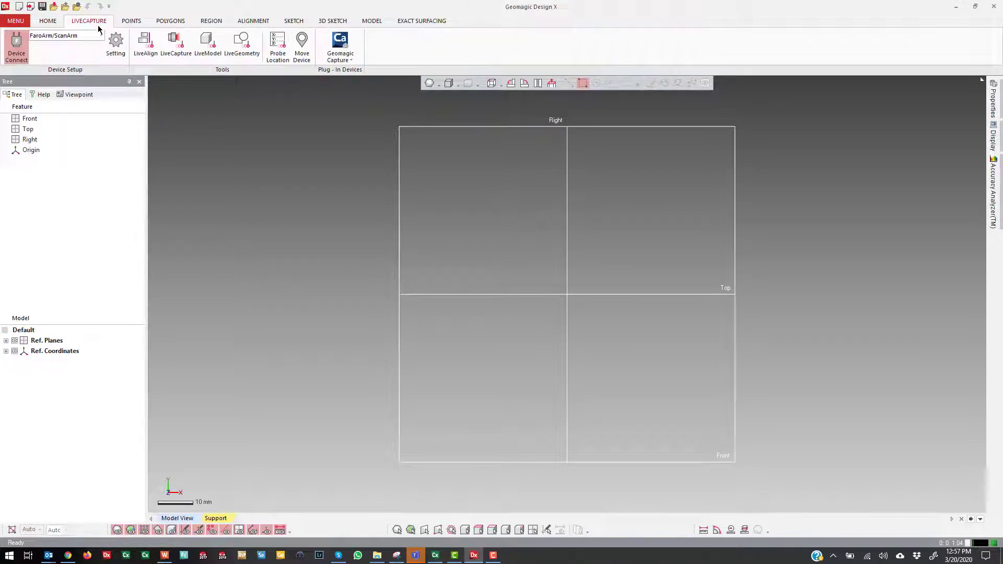
{"action": "left_click", "coordinate": [116, 43]}
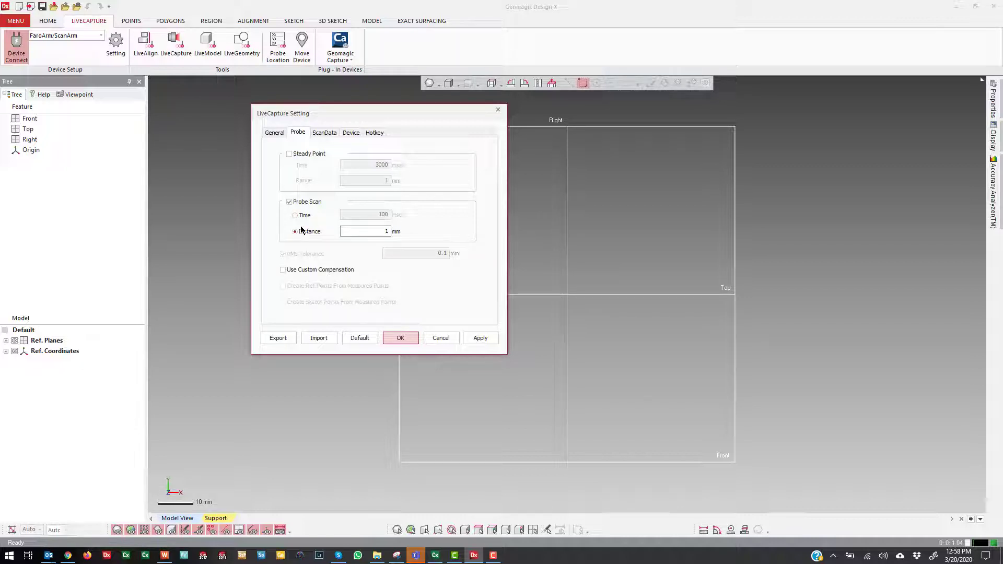
{"action": "left_click", "coordinate": [403, 338]}
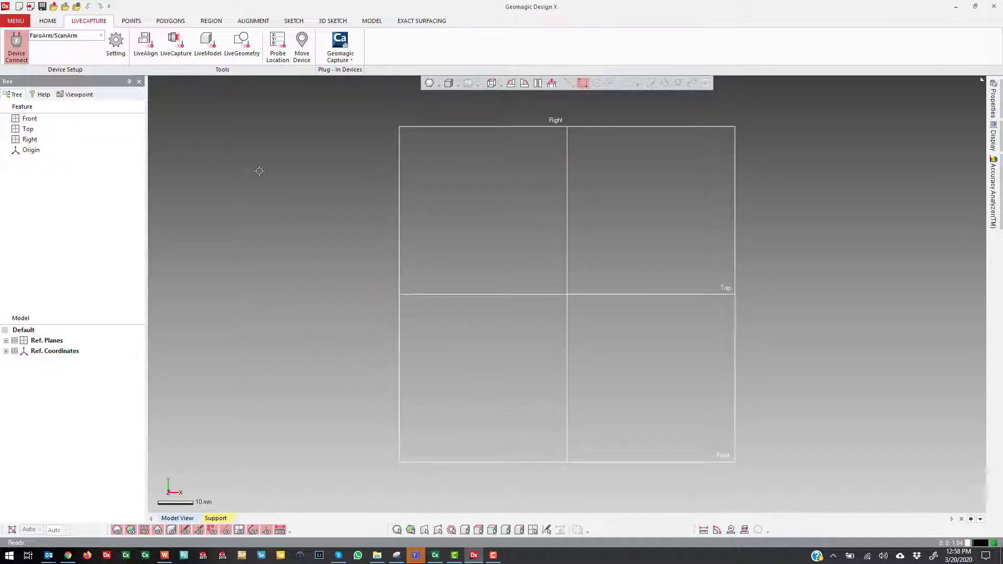
- Capture the part's surface by probe scanning without compensation and continue without processing the scan data
{"action": "left_click", "coordinate": [173, 47]}
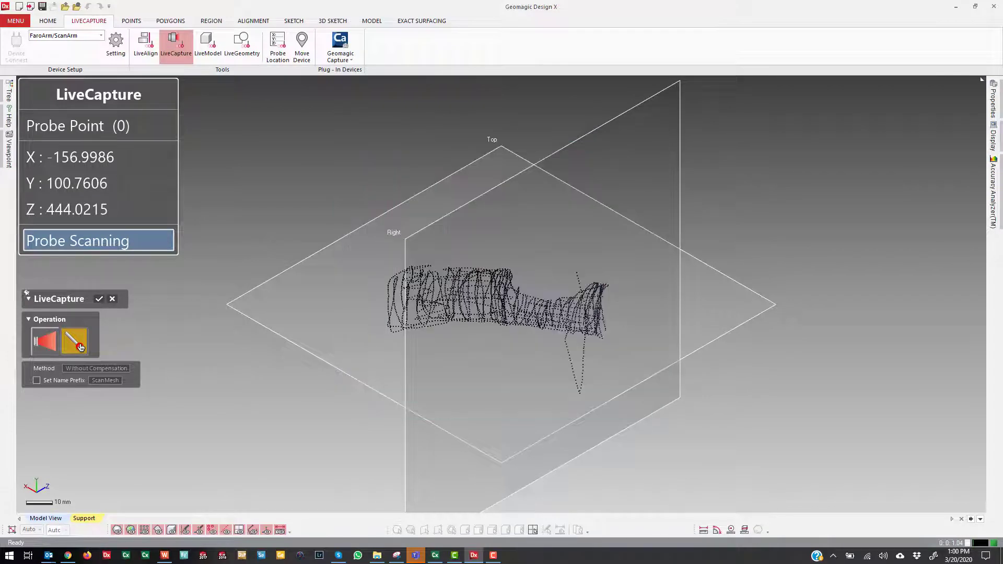
{"action": "left_click", "coordinate": [99, 300]}
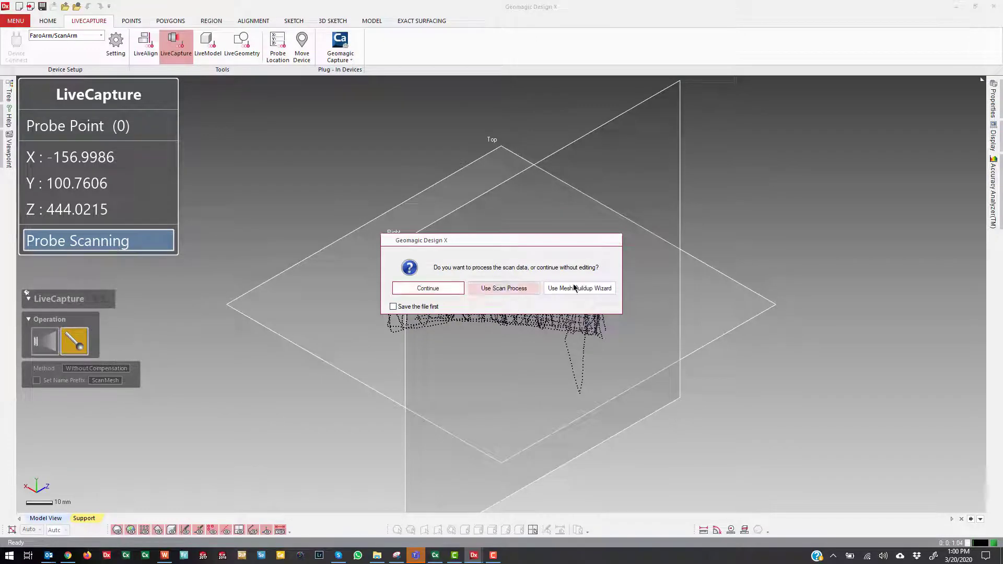
{"action": "left_click", "coordinate": [427, 288]}
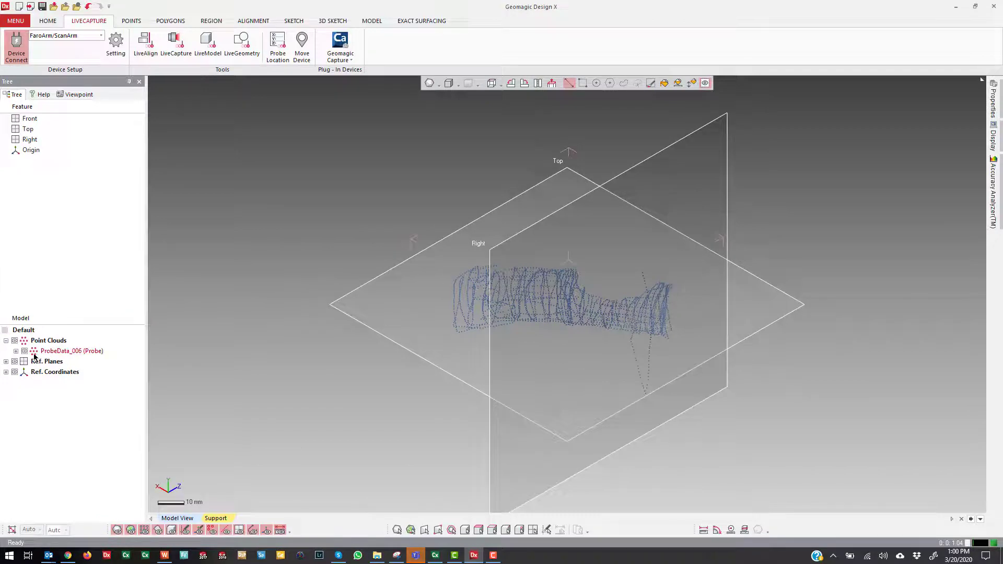
- Select the stray probe points lying away from the scanned surface with a freehand selection and delete them
{"action": "right_click_drag", "start_coordinate": [475, 240], "coordinate": [651, 352]}
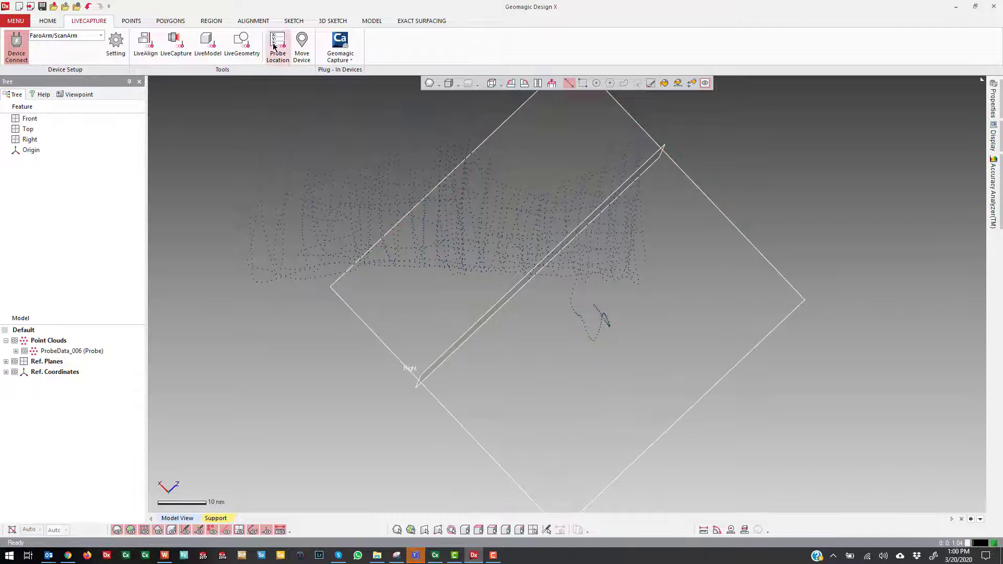
{"action": "left_click", "coordinate": [624, 84]}
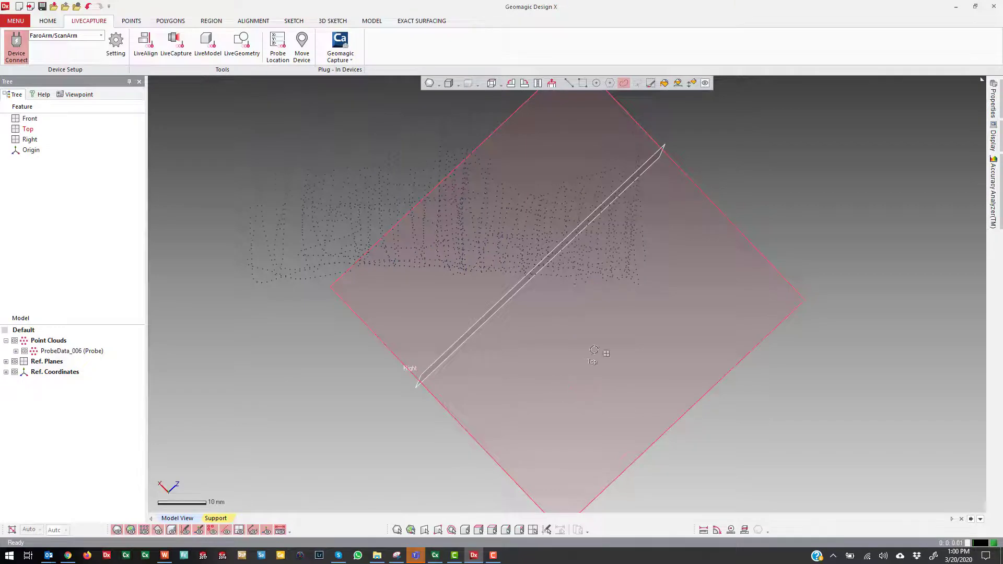
{"action": "right_click_drag", "start_coordinate": [595, 353], "coordinate": [656, 319]}
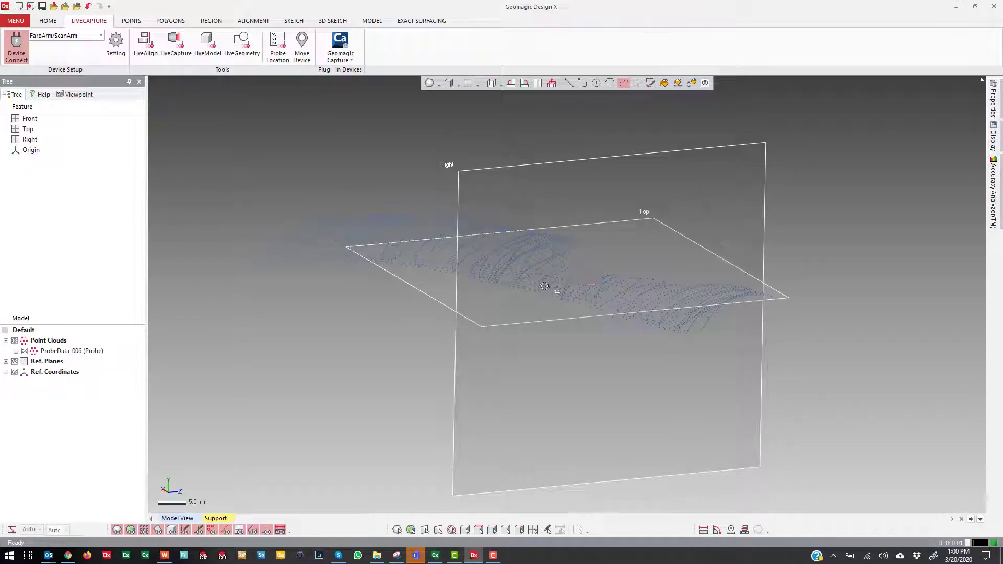
{"action": "right_click_drag", "start_coordinate": [544, 286], "coordinate": [543, 272]}
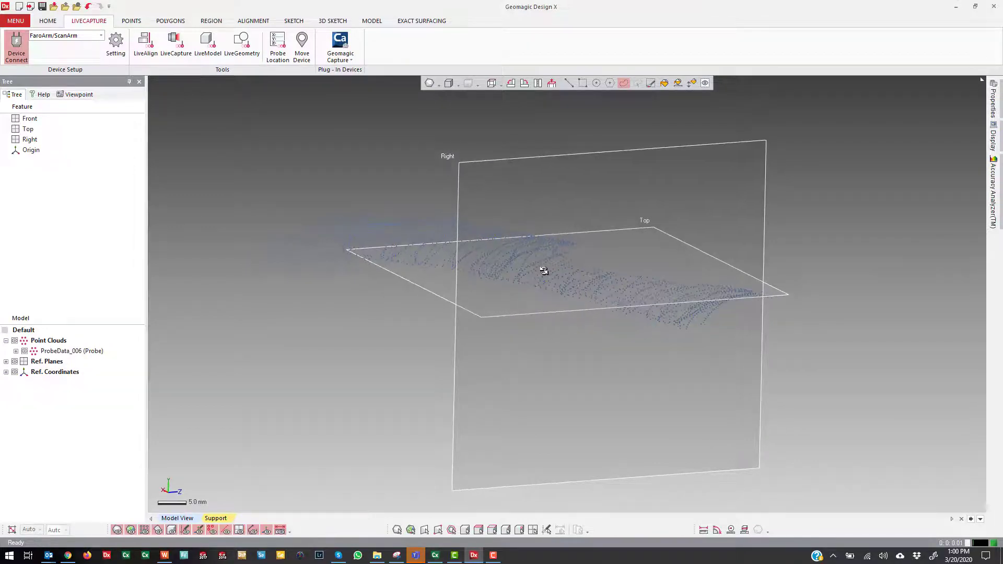
- Capture the part with the laser scanner in LiveCapture and continue without processing the scan data
{"action": "left_click", "coordinate": [176, 49]}
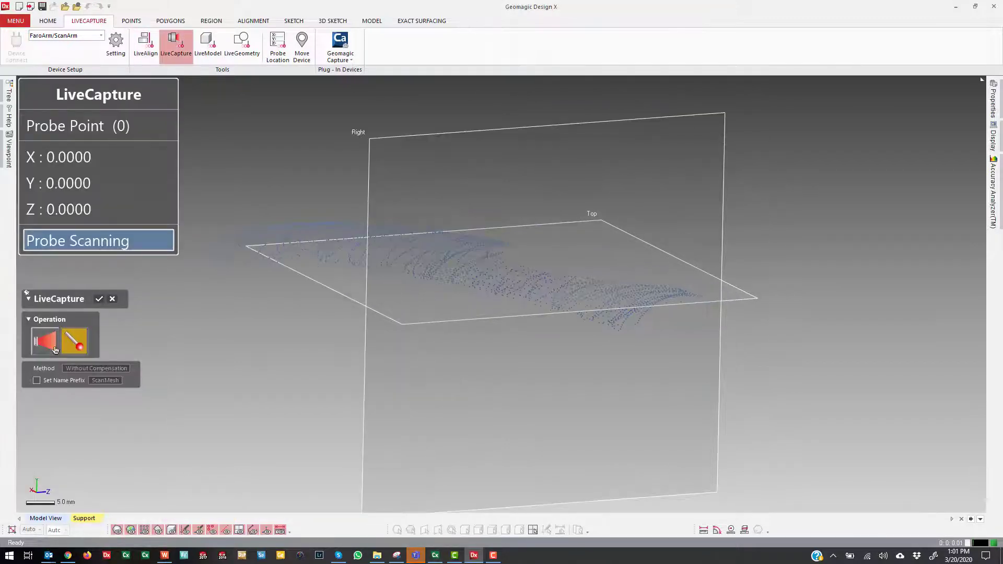
{"action": "left_click", "coordinate": [46, 342]}
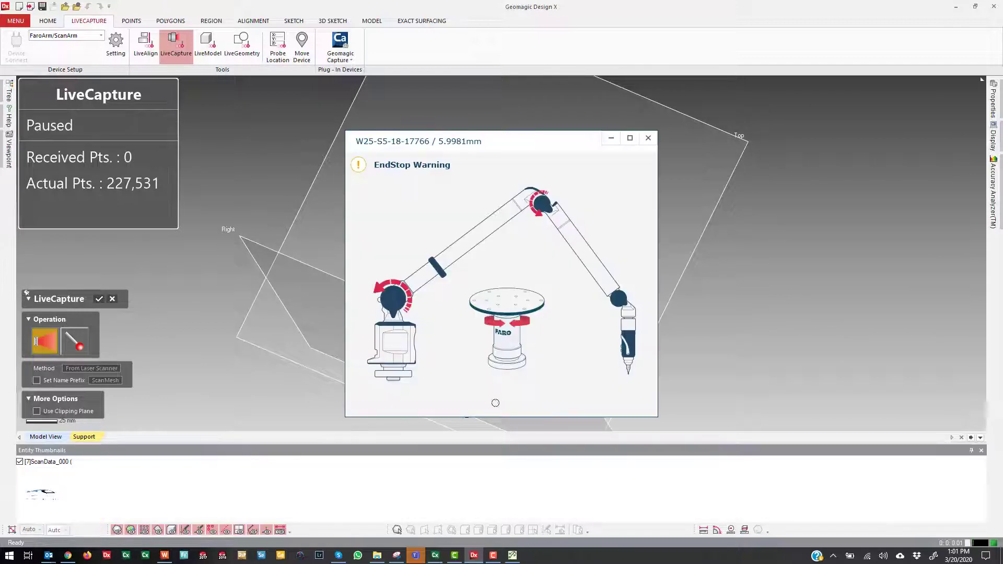
{"action": "left_click", "coordinate": [97, 300]}
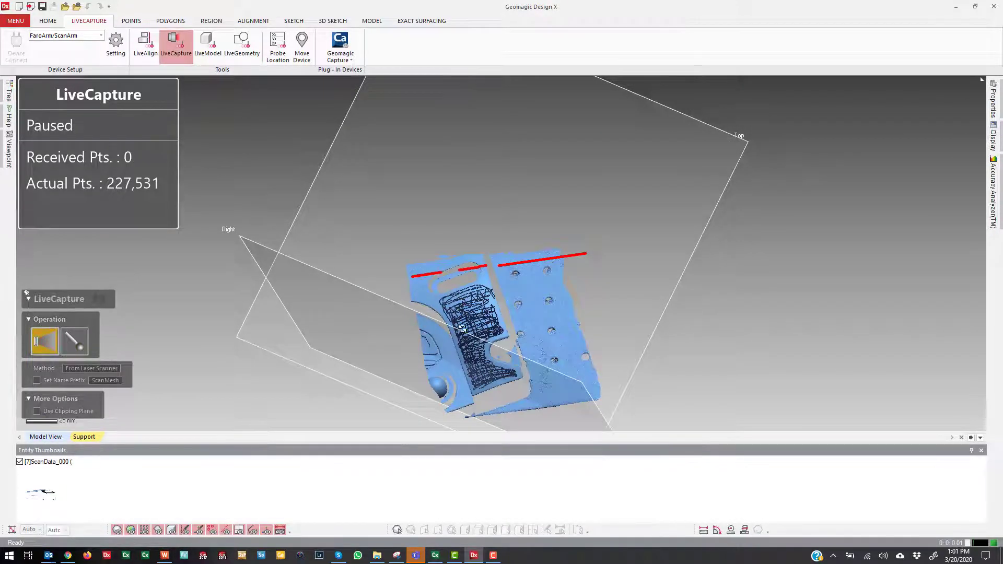
{"action": "key", "text": "Return"}
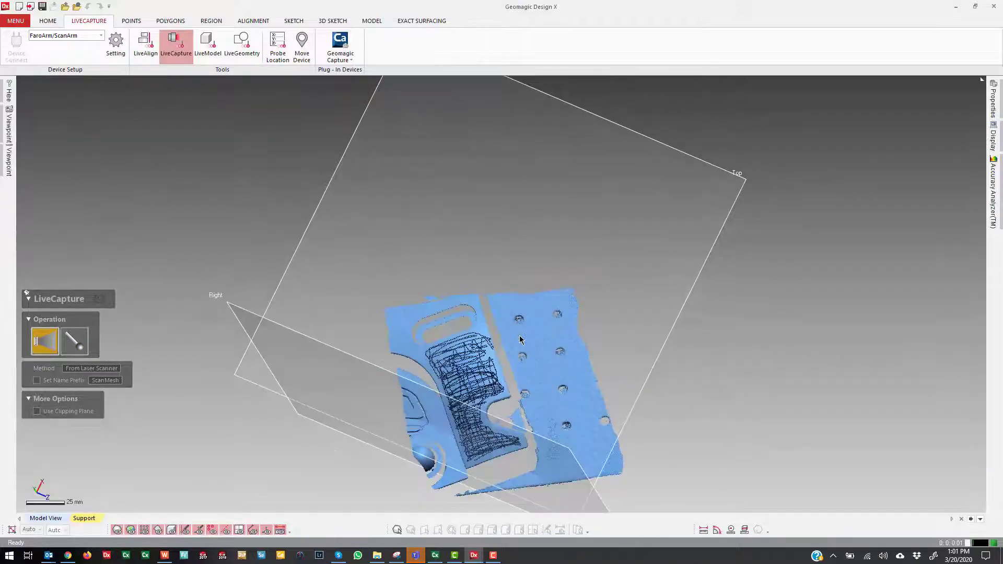
- Compare the laser-scanned mesh with the probe points, and hide the scanner mesh ScanData_000
{"action": "right_click_drag", "start_coordinate": [578, 217], "coordinate": [611, 269]}
{"action": "scroll", "coordinate": [477, 297], "scroll_direction": "up", "scroll_amount": 5}
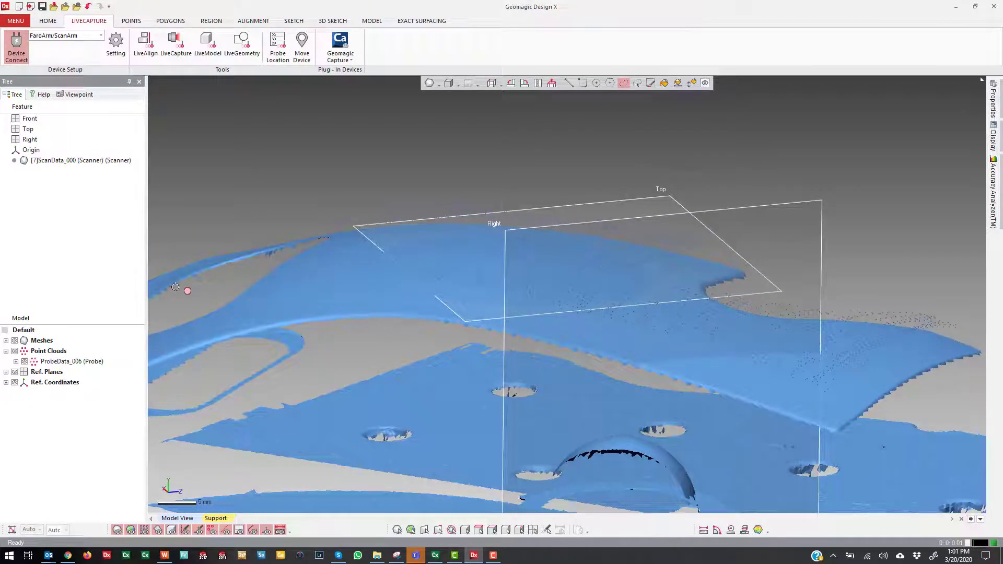
{"action": "left_click", "coordinate": [6, 340]}
{"action": "left_click", "coordinate": [24, 351]}
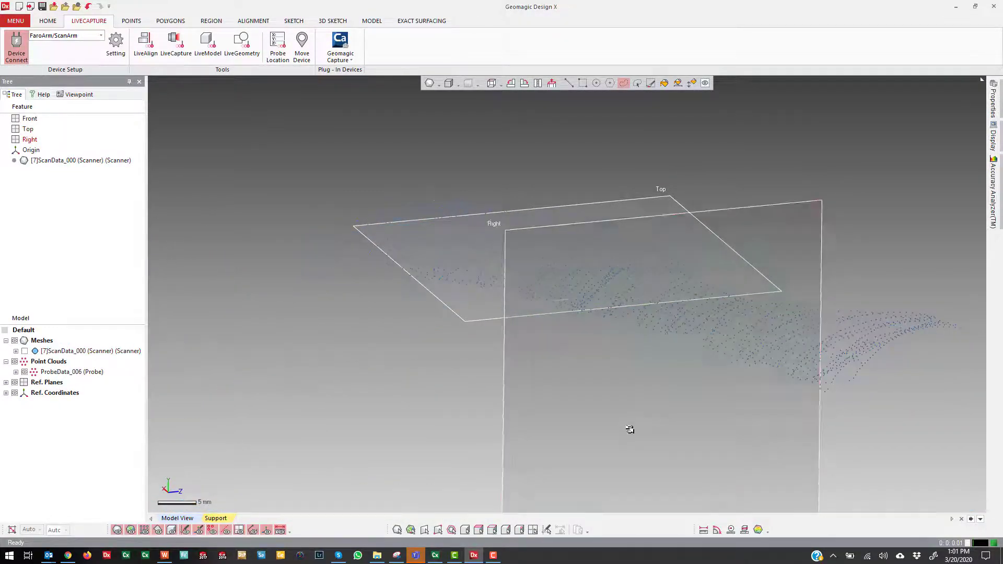
- Triangulate the probe point cloud ProbeData_006 into a mesh using the 3D Triangulation method
{"action": "right_click_drag", "start_coordinate": [629, 430], "coordinate": [588, 282]}
{"action": "left_click", "coordinate": [131, 20]}
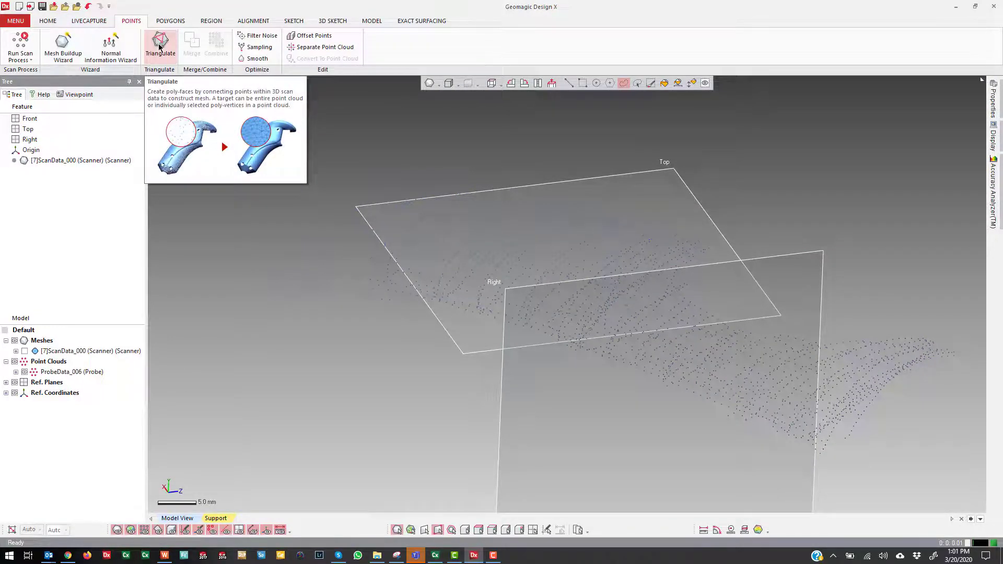
{"action": "left_click", "coordinate": [160, 46]}
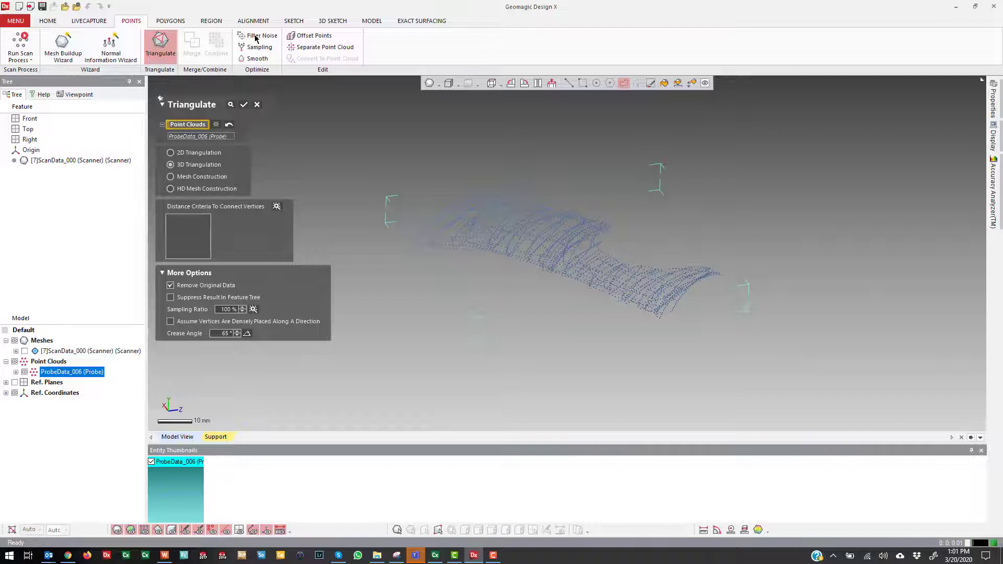
{"action": "mouse_move", "coordinate": [484, 228]}
{"action": "right_mouse_down"}
{"action": "mouse_move", "coordinate": [483, 255]}
{"action": "mouse_move", "coordinate": [486, 239]}
{"action": "right_mouse_up"}
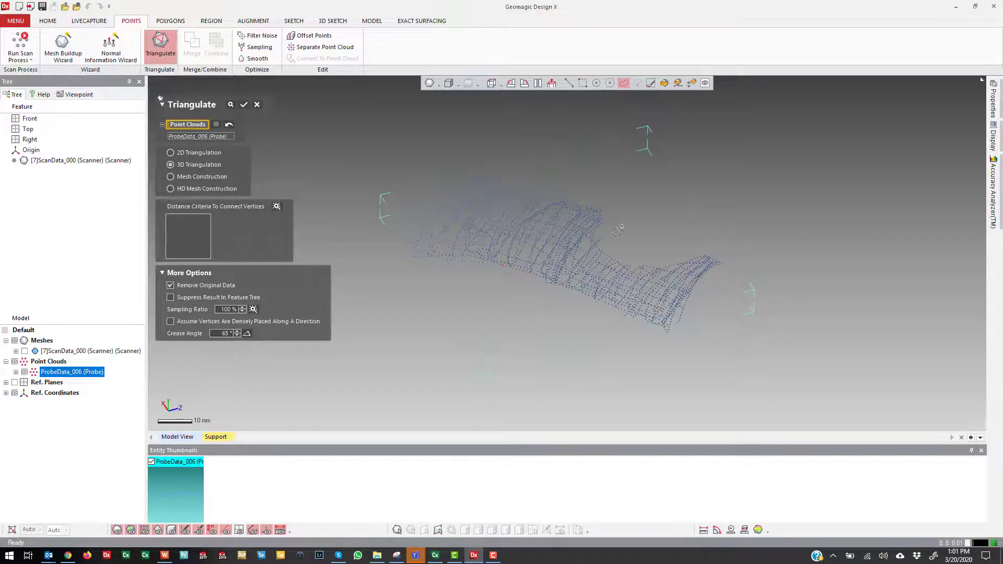
{"action": "scroll", "coordinate": [543, 208], "scroll_direction": "up", "scroll_amount": 2}
{"action": "right_click_drag", "start_coordinate": [564, 205], "coordinate": [491, 210]}
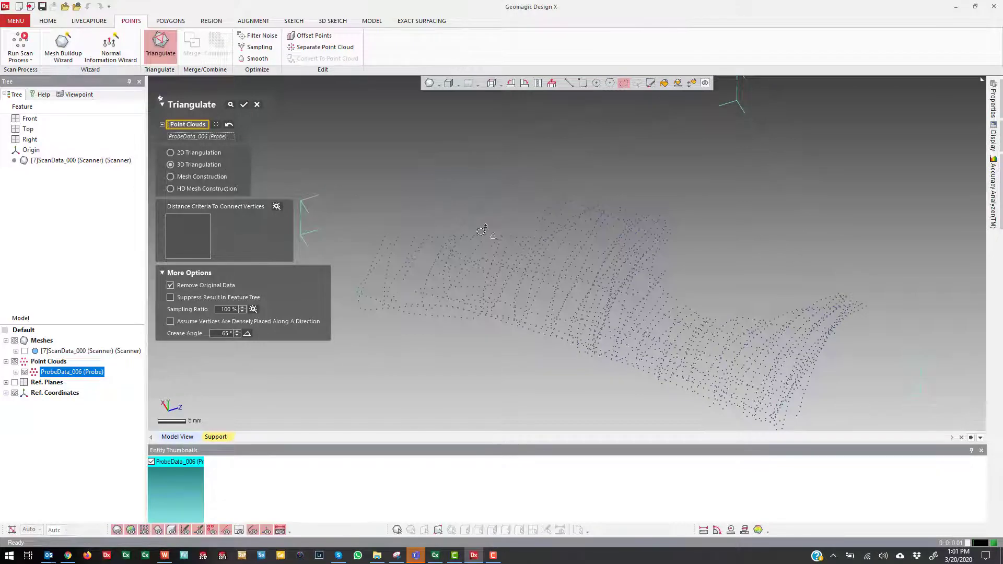
{"action": "right_click_drag", "start_coordinate": [481, 230], "coordinate": [496, 260]}
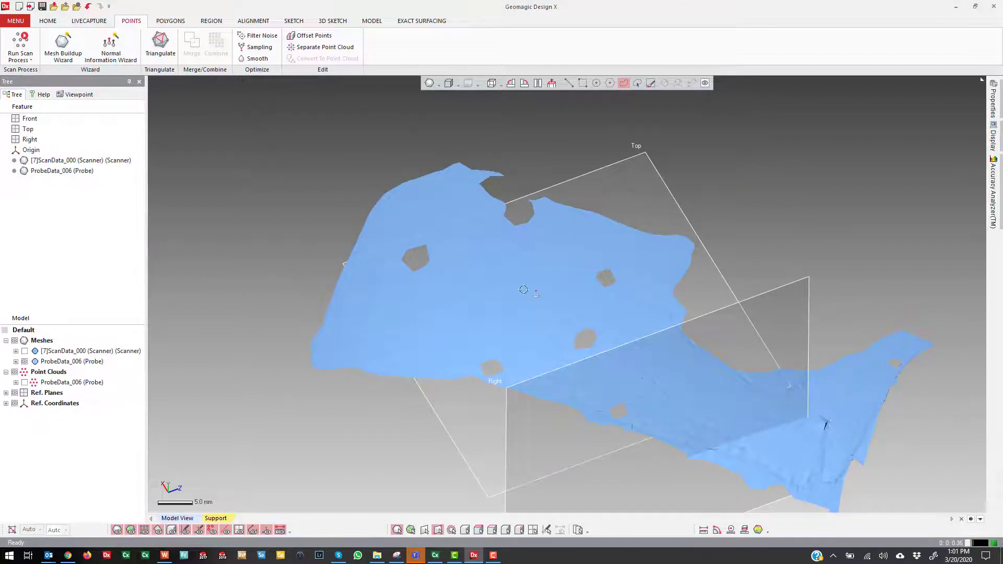
{"action": "right_click_drag", "start_coordinate": [519, 289], "coordinate": [549, 298]}
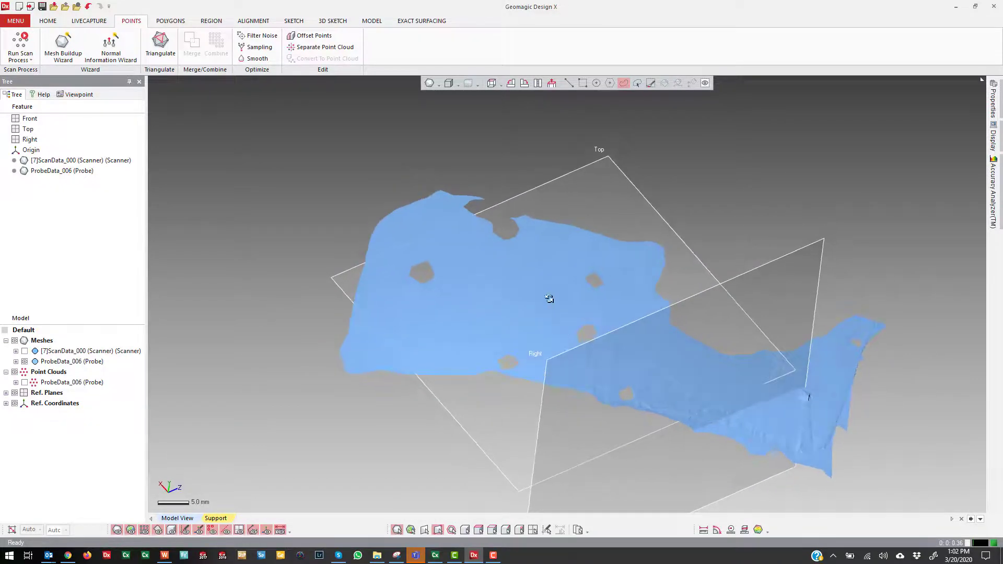
- Hide the triangulated probe mesh, show the probe point cloud again and view it from above
{"action": "left_click", "coordinate": [25, 362]}
{"action": "left_click", "coordinate": [24, 382]}
{"action": "right_click_drag", "start_coordinate": [579, 246], "coordinate": [543, 261]}
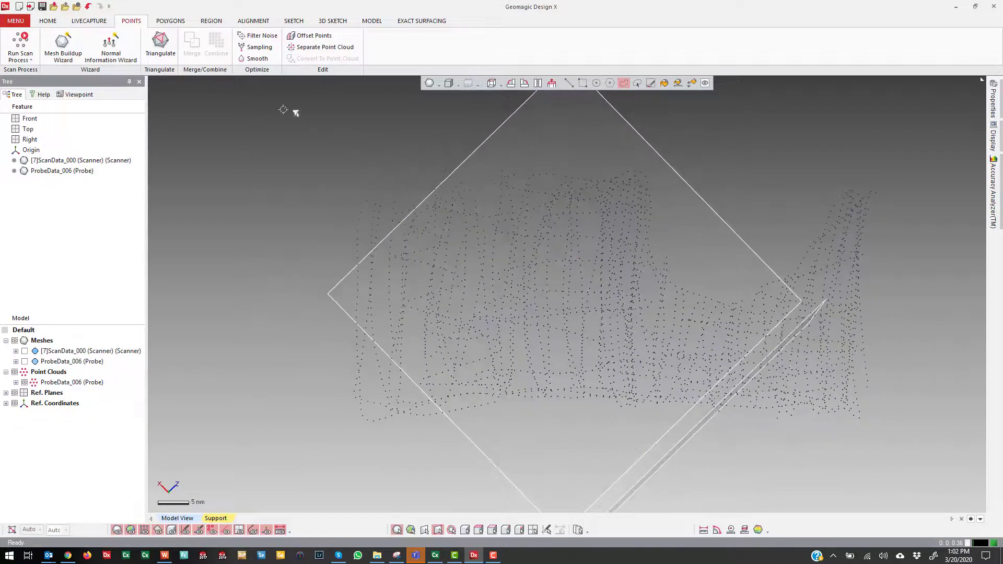
- Try a planar 2D Triangulation of the probe points along the current viewing direction, removing faces with edges over 3 mm, and undo it
{"action": "left_click", "coordinate": [161, 44]}
{"action": "left_click", "coordinate": [193, 153]}
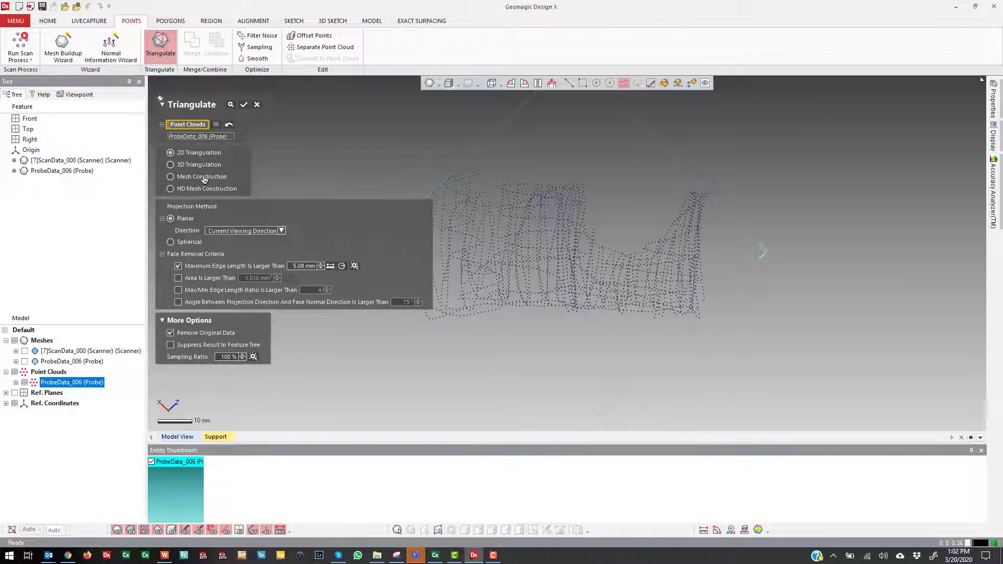
{"action": "double_click", "coordinate": [301, 266]}
{"action": "key", "text": "Return"}
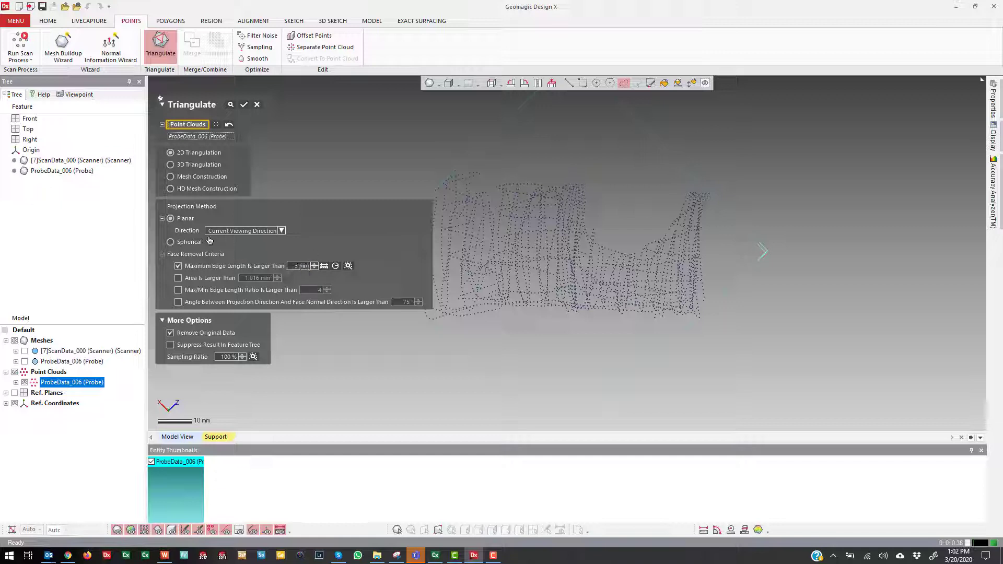
{"action": "left_click", "coordinate": [245, 105]}
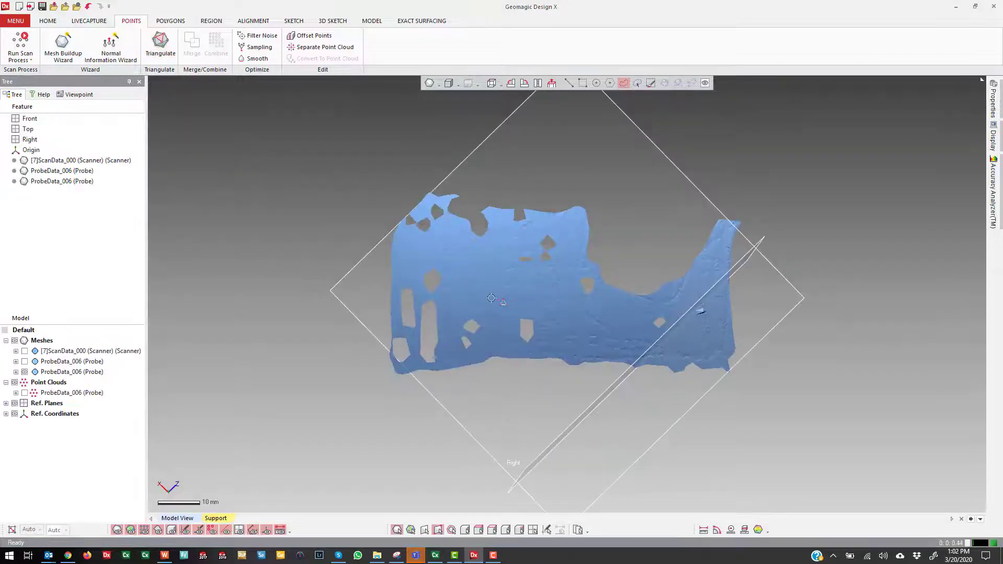
{"action": "key", "text": "ctrl+z"}
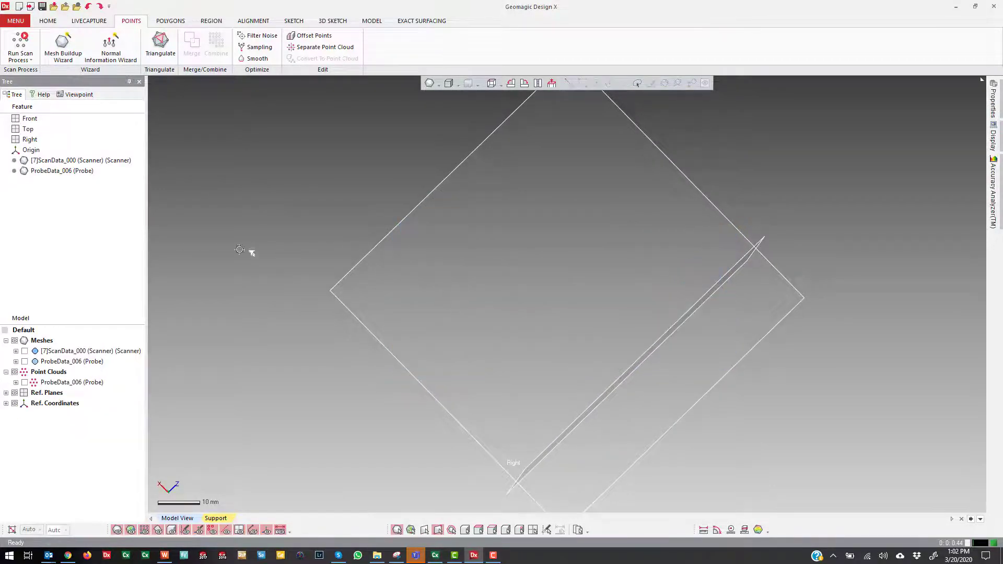
- Triangulate the visible probe point cloud with planar 2D Triangulation along the current viewing direction, using a larger maximum edge length
{"action": "left_click", "coordinate": [161, 46]}
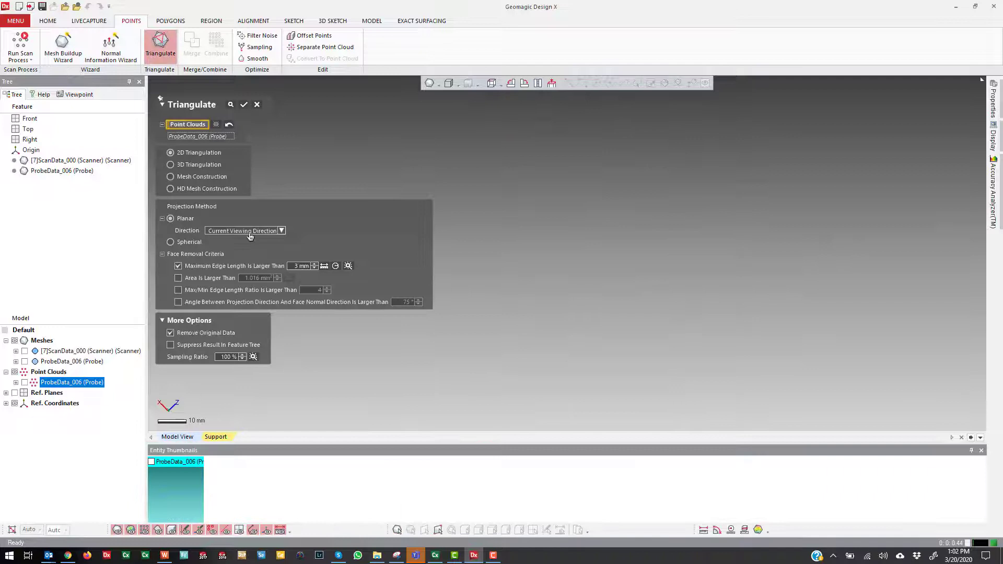
{"action": "left_click", "coordinate": [24, 382]}
{"action": "scroll", "coordinate": [658, 343], "scroll_direction": "down", "scroll_amount": 2}
{"action": "scroll", "coordinate": [635, 324], "scroll_direction": "up", "scroll_amount": 2}
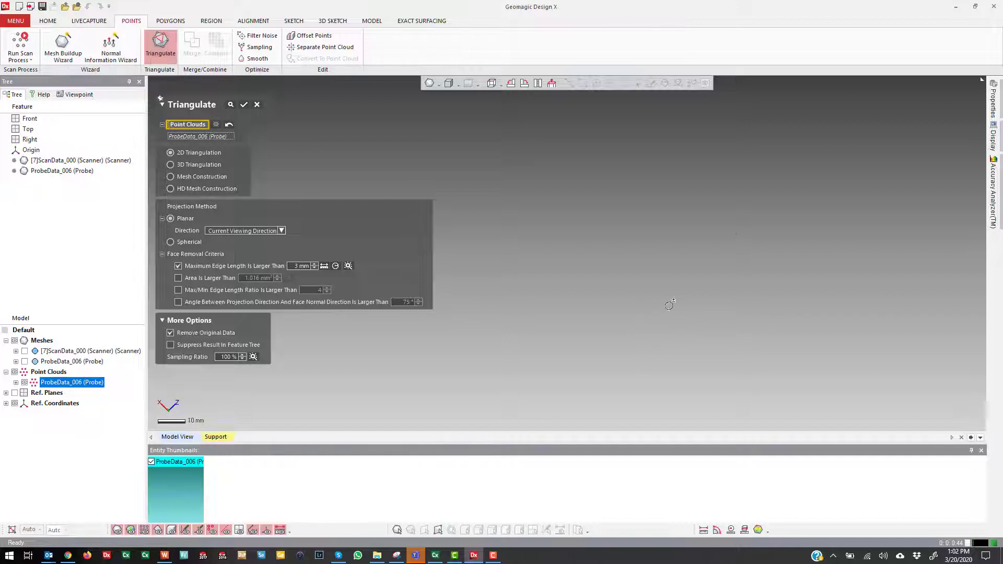
{"action": "left_click", "coordinate": [282, 231]}
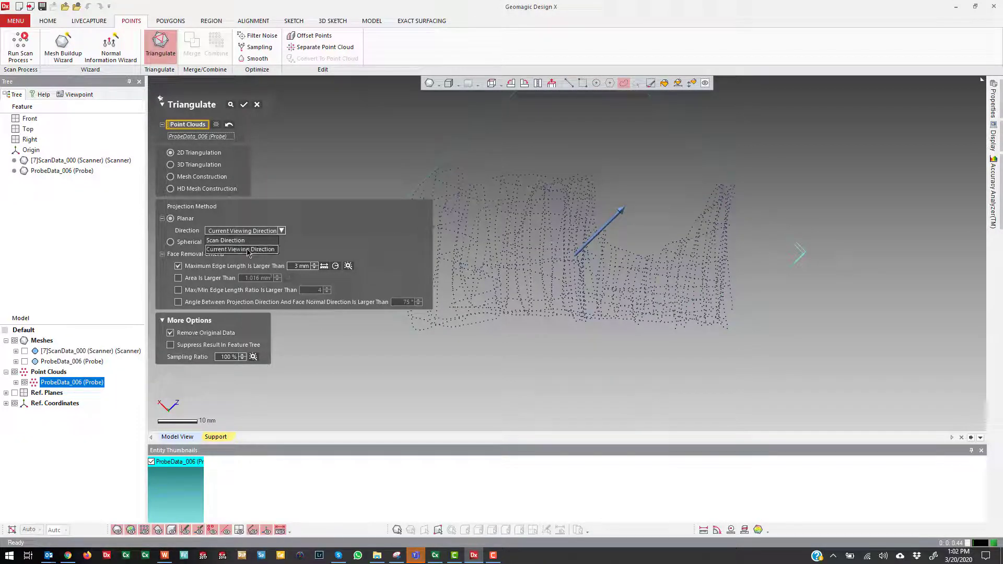
{"action": "left_click", "coordinate": [248, 250]}
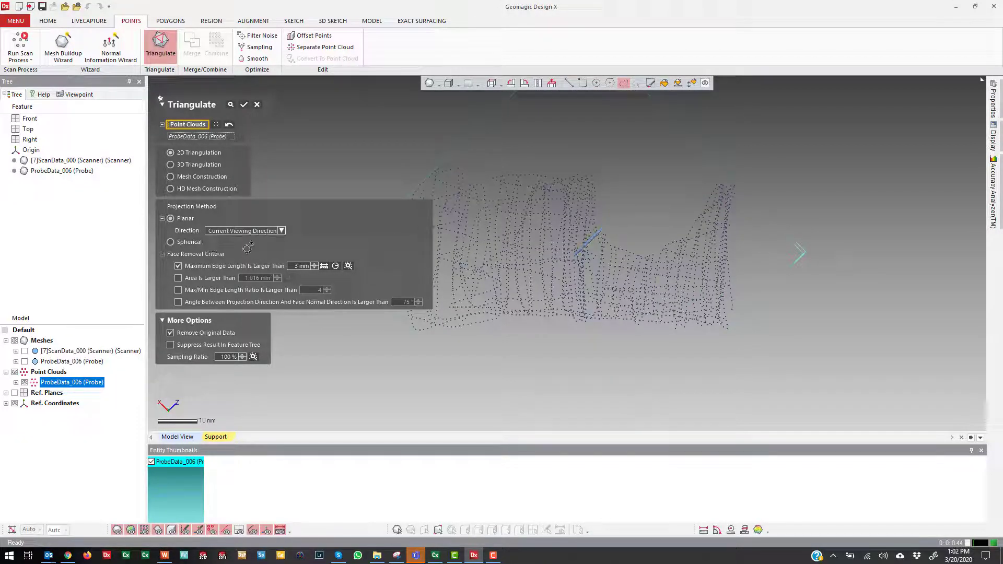
{"action": "double_click", "coordinate": [299, 267]}
{"action": "key", "text": "Return"}
{"action": "left_click", "coordinate": [244, 105]}
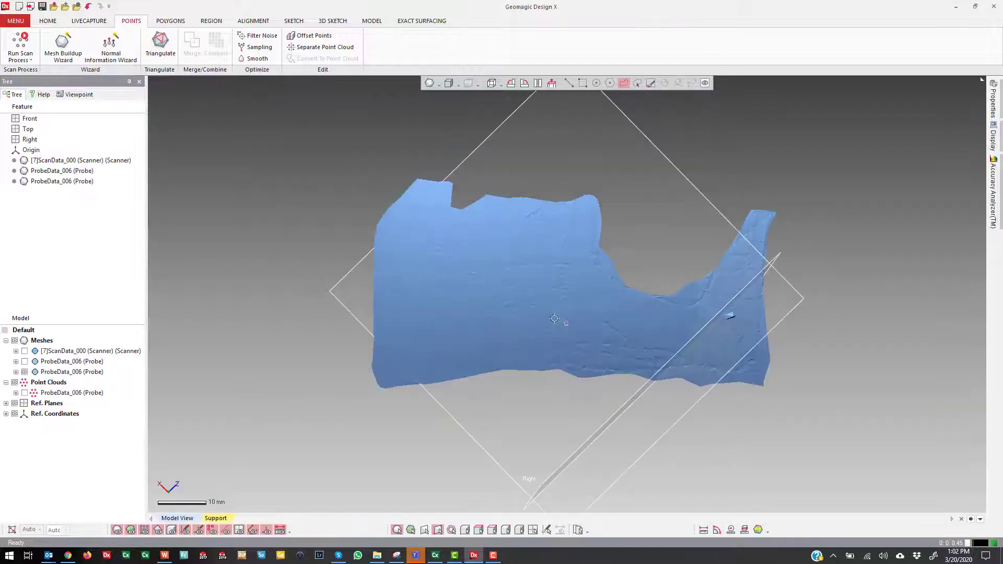
{"action": "right_click_drag", "start_coordinate": [554, 251], "coordinate": [574, 225]}
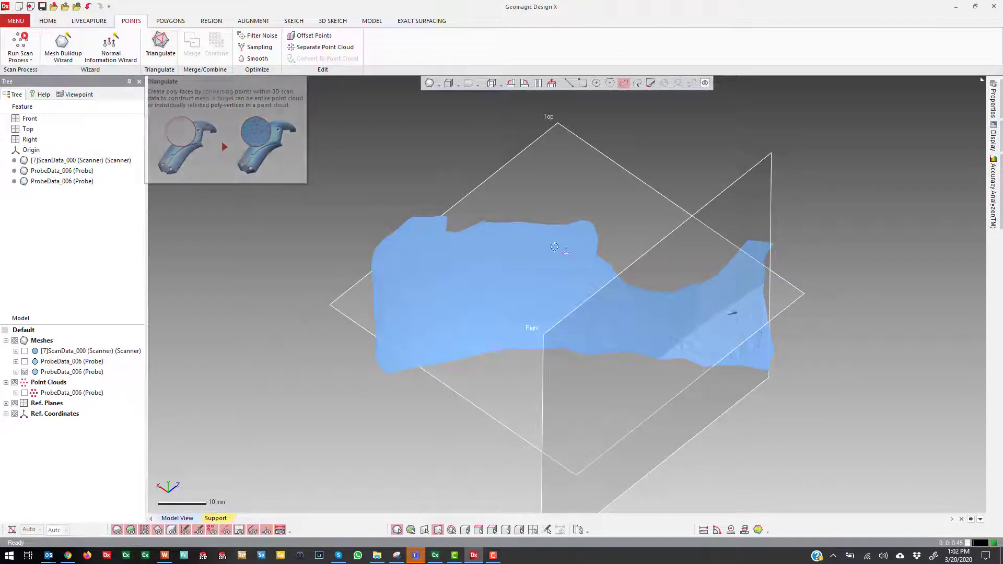
{"action": "right_click_drag", "start_coordinate": [555, 248], "coordinate": [681, 324]}
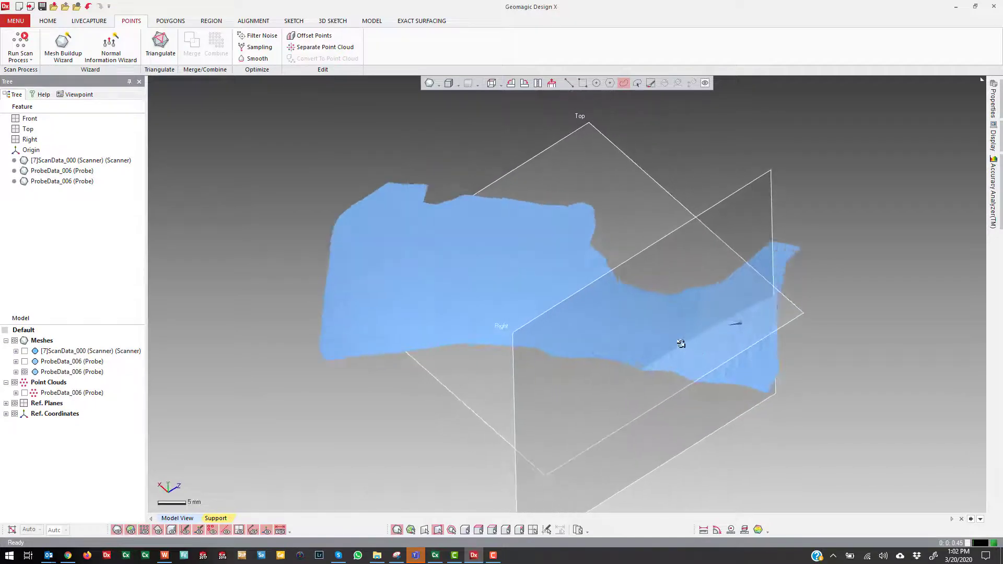
{"action": "scroll", "coordinate": [679, 315], "scroll_direction": "up", "scroll_amount": 3}
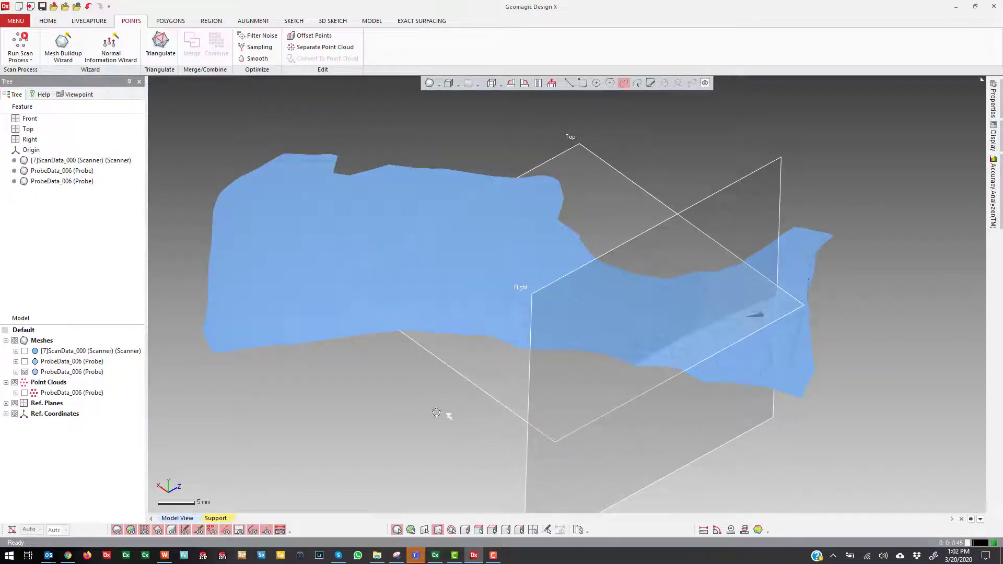
- Show the [7]ScanData_000 scan mesh together with the triangulated probe mesh and compare their surfaces from the side
{"action": "right_click_drag", "start_coordinate": [436, 412], "coordinate": [506, 203]}
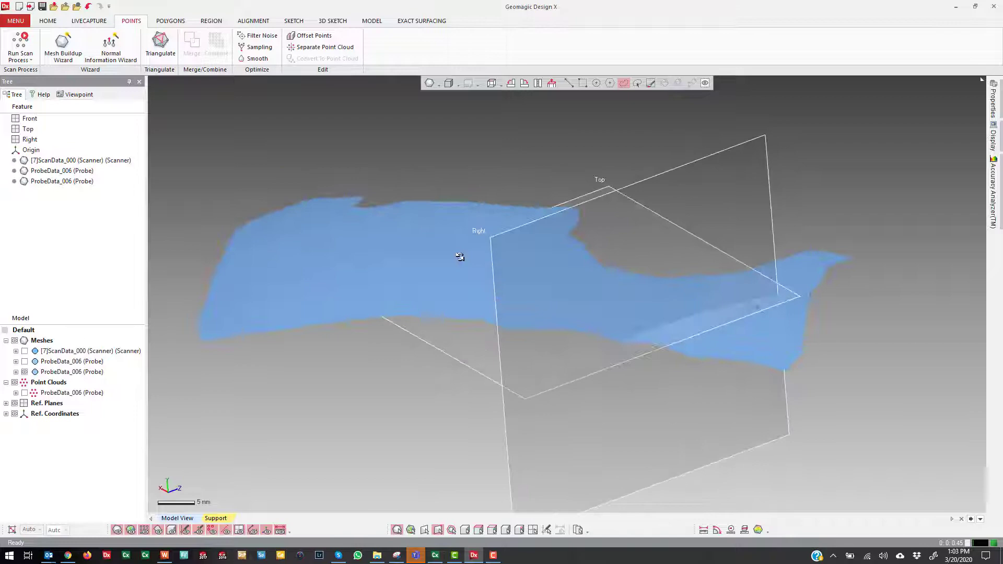
{"action": "right_click_drag", "start_coordinate": [460, 257], "coordinate": [454, 263]}
{"action": "left_click", "coordinate": [25, 351]}
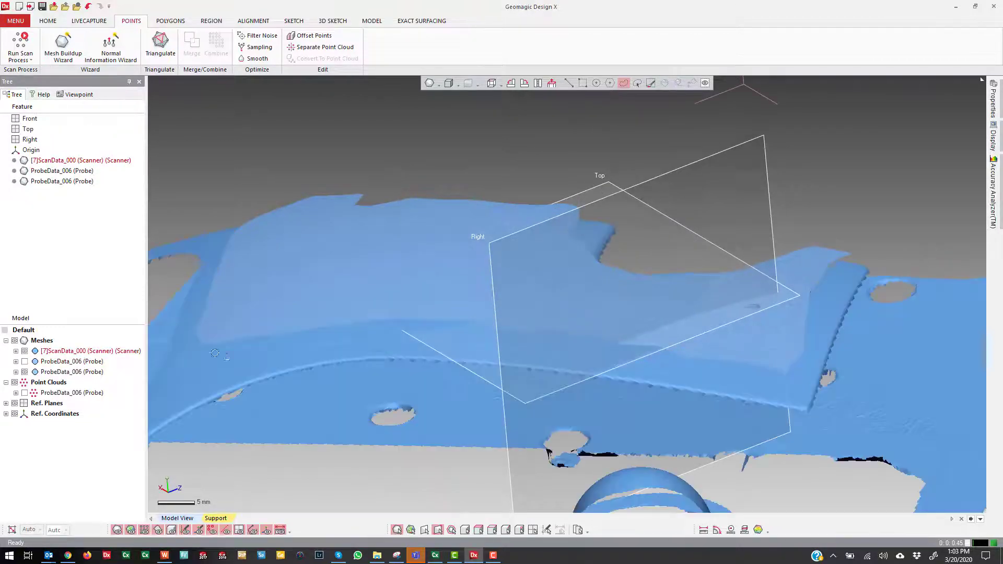
{"action": "right_click_drag", "start_coordinate": [454, 352], "coordinate": [429, 325]}
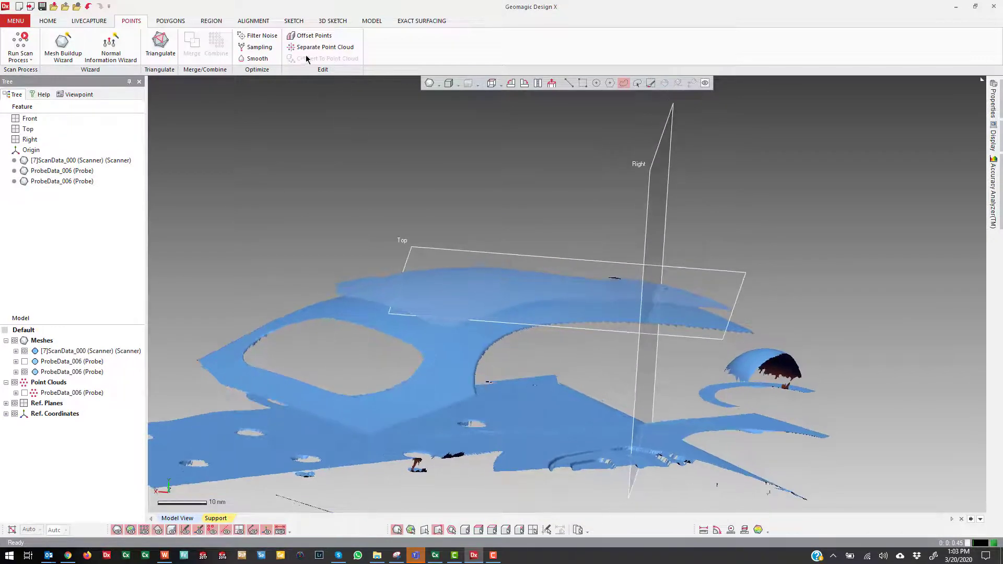
- Set up a surface Offset of the visible ProbeData_006 mesh with a 1.5 mm distance and inspect the preview from the side
{"action": "left_click", "coordinate": [178, 22]}
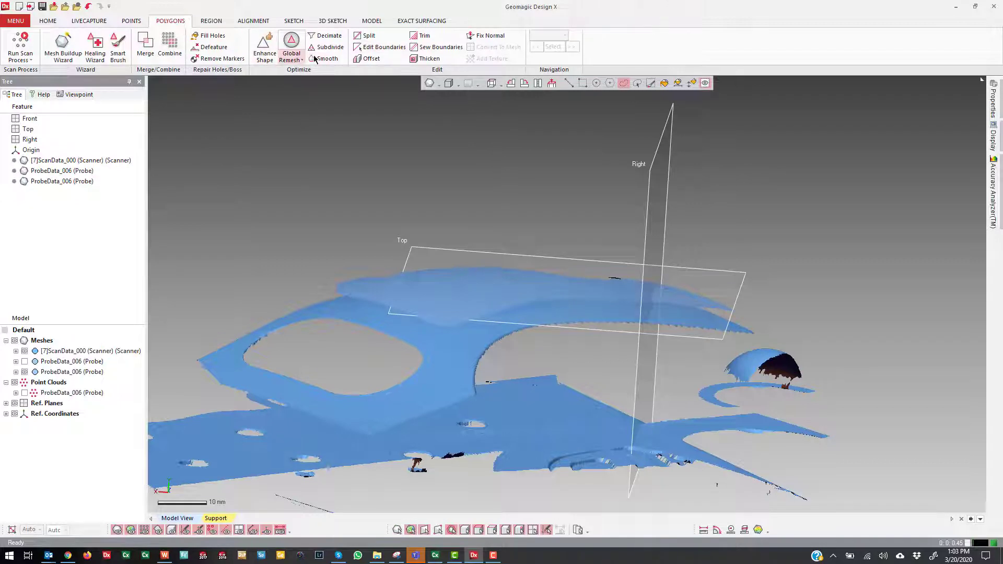
{"action": "left_click", "coordinate": [372, 59]}
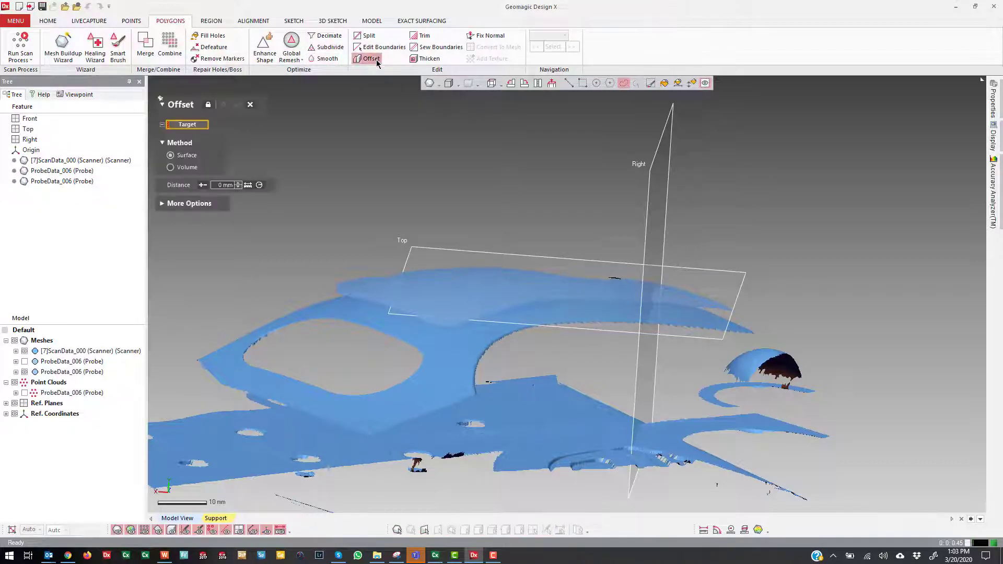
{"action": "left_click", "coordinate": [54, 373]}
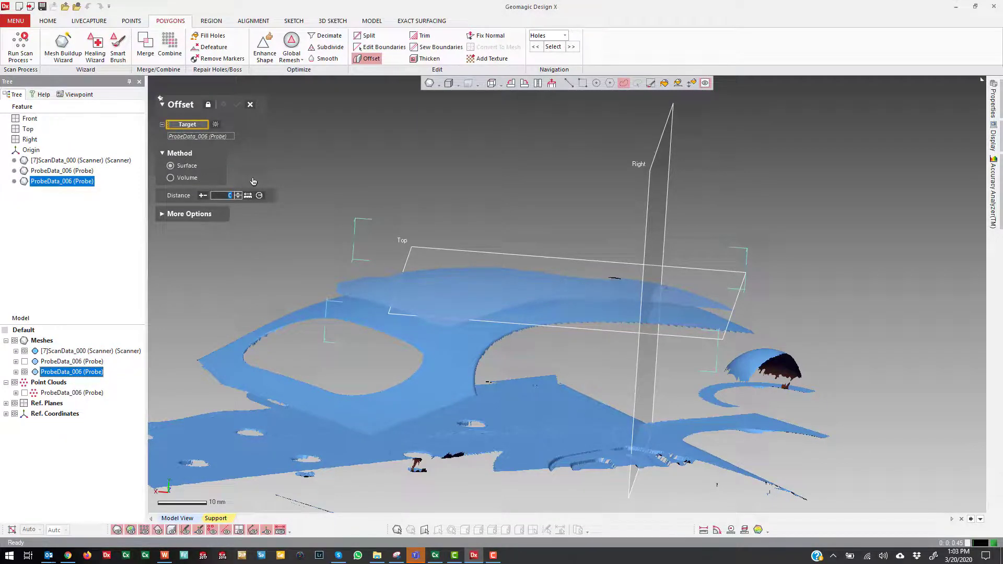
{"action": "key", "text": "Return"}
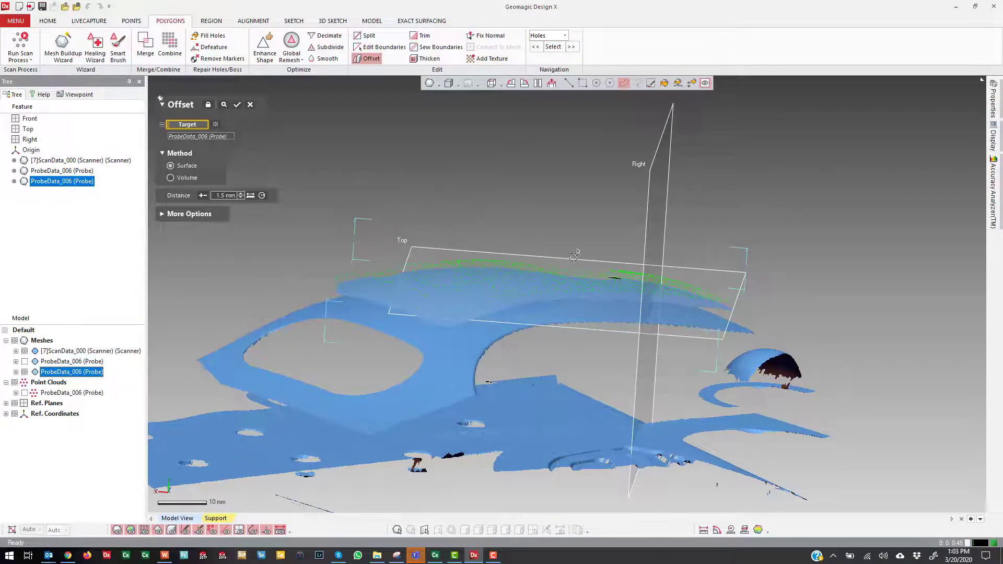
{"action": "right_click_drag", "start_coordinate": [582, 360], "coordinate": [574, 220]}
- Set the offset distance to 3 mm toward the scan mesh, review the additional options and apply the offset
{"action": "double_click", "coordinate": [227, 195]}
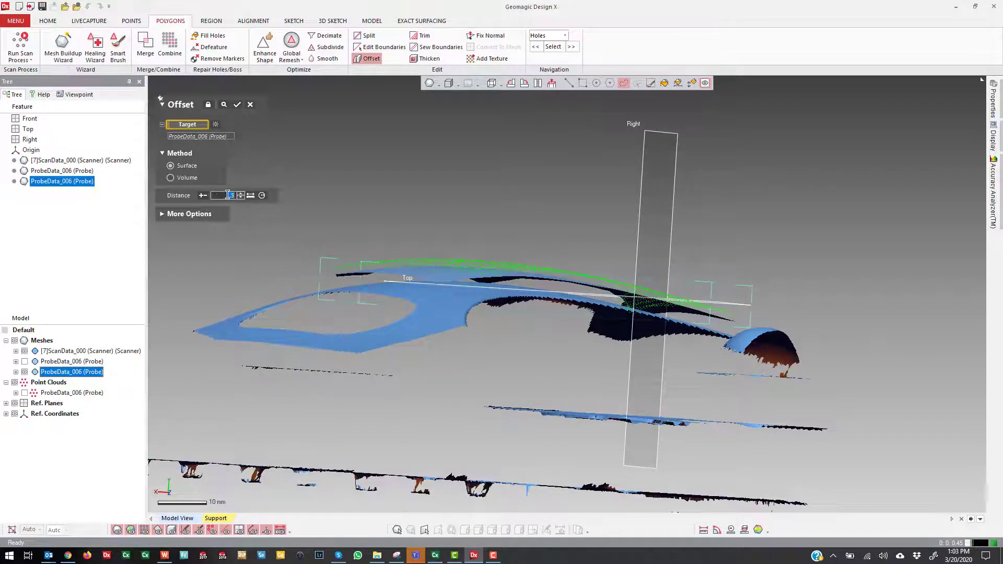
{"action": "type", "text": "3"}
{"action": "key", "text": "Return"}
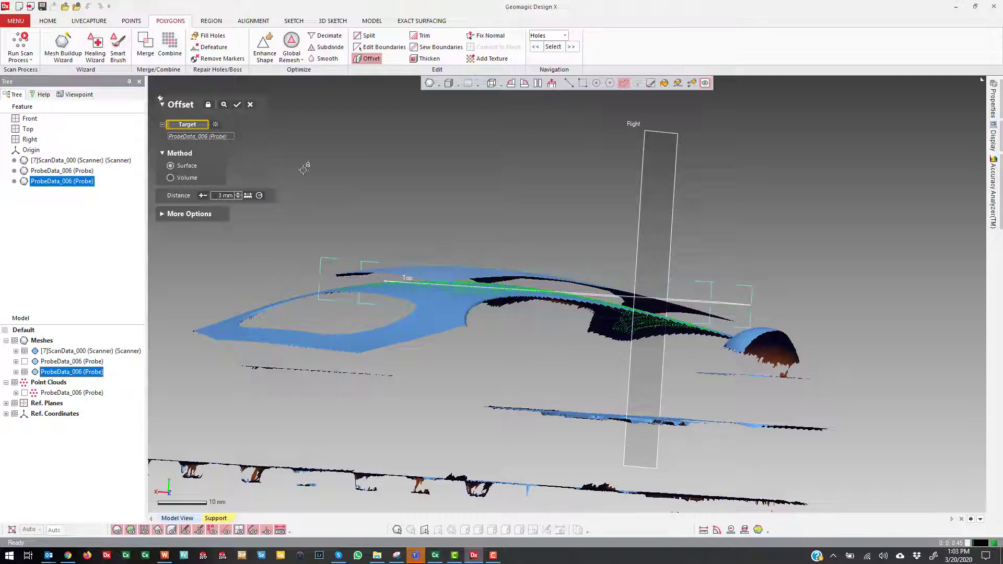
{"action": "right_click_drag", "start_coordinate": [515, 140], "coordinate": [445, 262]}
{"action": "scroll", "coordinate": [383, 291], "scroll_direction": "up", "scroll_amount": 5}
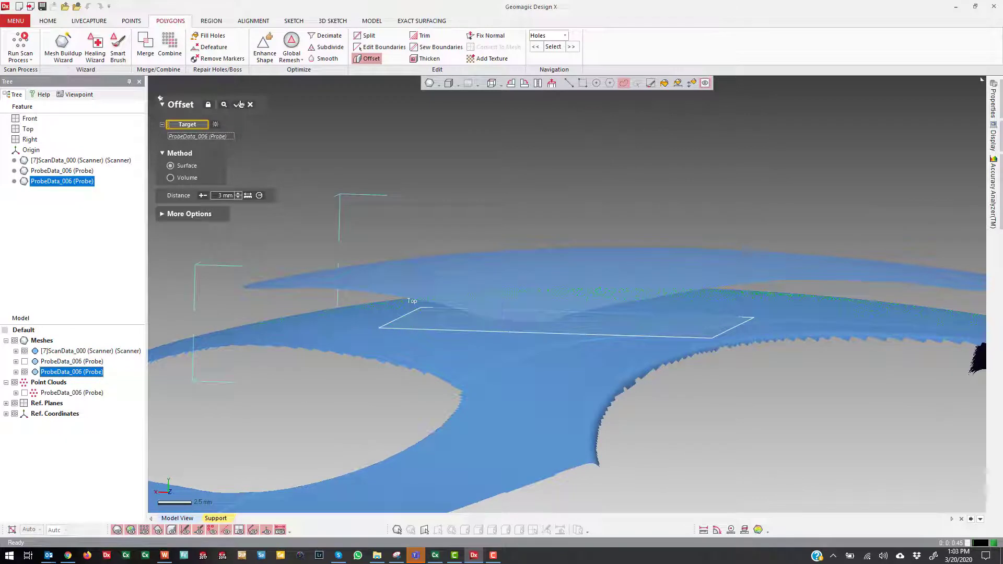
{"action": "left_click", "coordinate": [174, 218]}
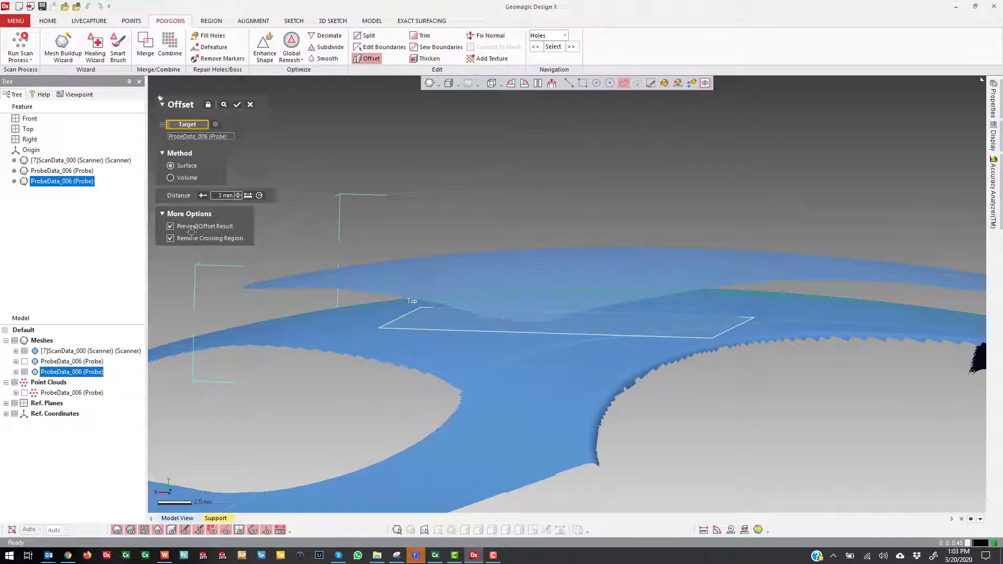
{"action": "left_click", "coordinate": [238, 106]}
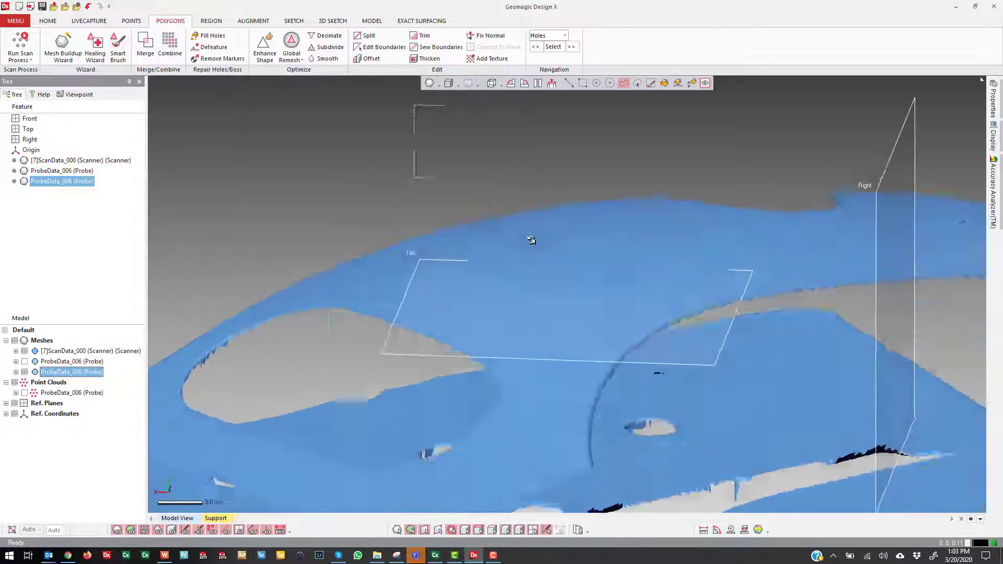
- Compare the offset probe mesh with the scan mesh by toggling the scan mesh's visibility and examining where the surfaces overlap
{"action": "left_click", "coordinate": [25, 351]}
{"action": "left_click", "coordinate": [24, 351]}
{"action": "left_click", "coordinate": [25, 351]}
{"action": "left_click", "coordinate": [24, 351]}
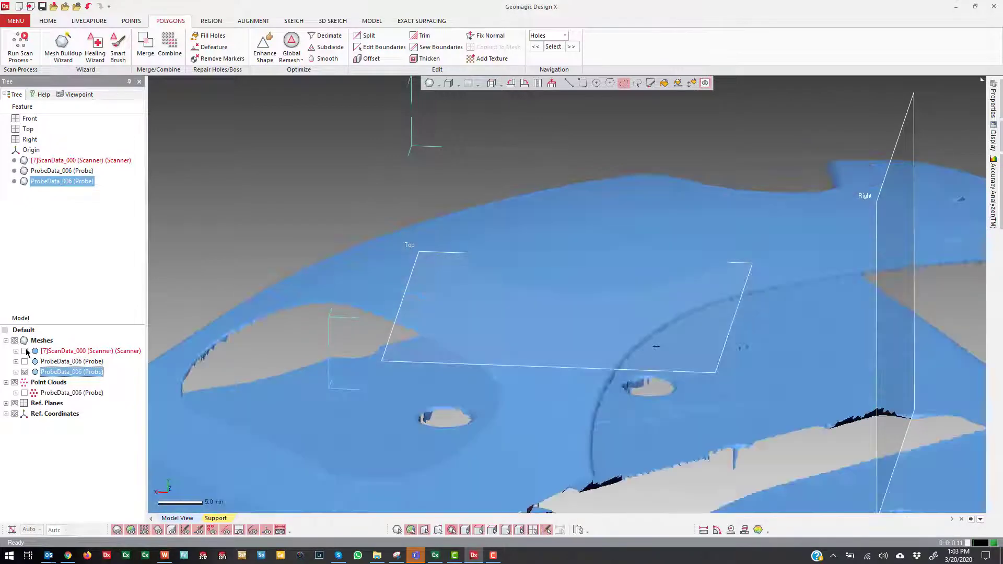
{"action": "left_click", "coordinate": [25, 351]}
{"action": "right_click_drag", "start_coordinate": [757, 336], "coordinate": [636, 313]}
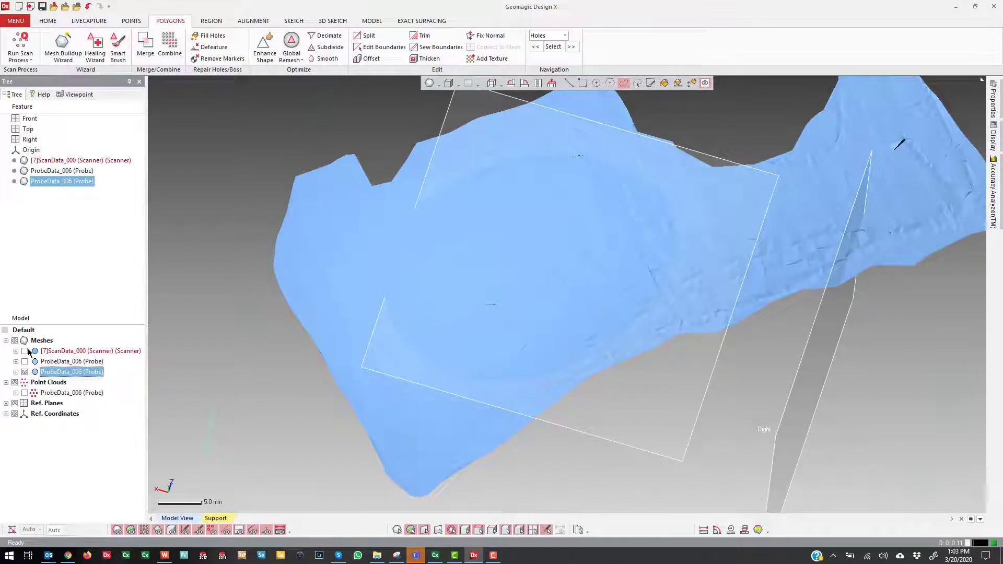
{"action": "left_click", "coordinate": [24, 351]}
{"action": "right_click_drag", "start_coordinate": [469, 388], "coordinate": [875, 277]}
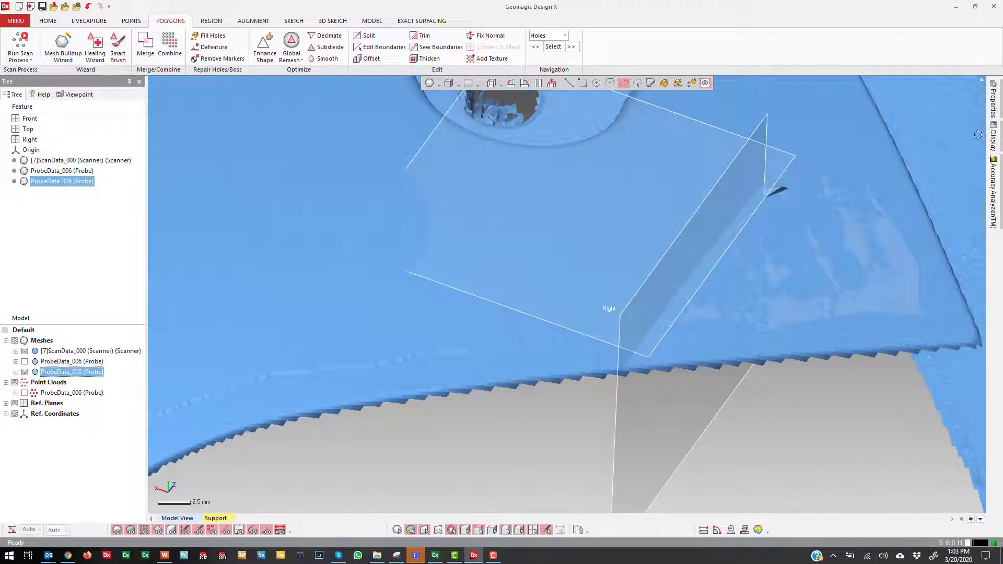
- Assign the green material to the offset ProbeData_006 mesh
{"action": "left_click", "coordinate": [65, 372]}
{"action": "mouse_move", "coordinate": [994, 106]}
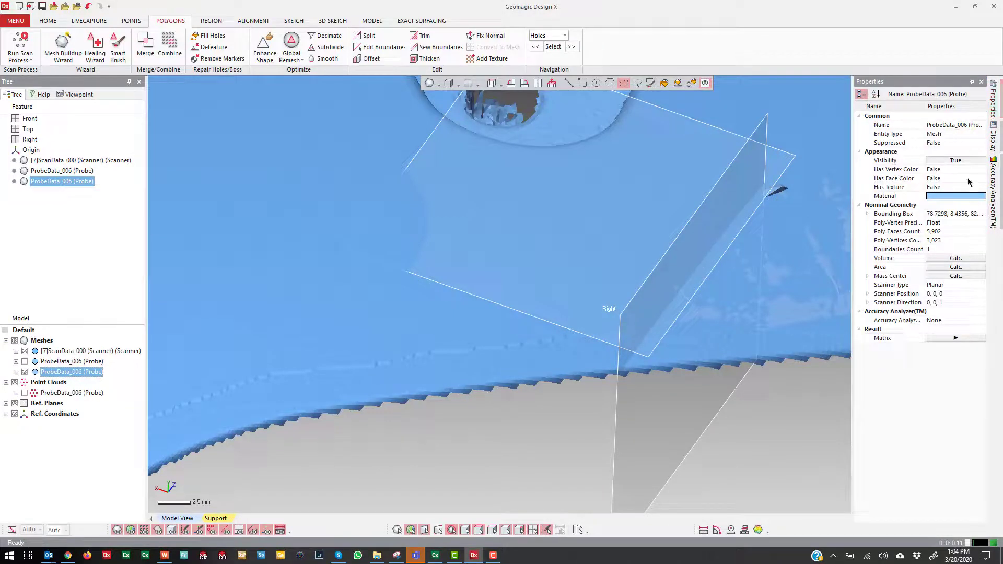
{"action": "left_click", "coordinate": [975, 196]}
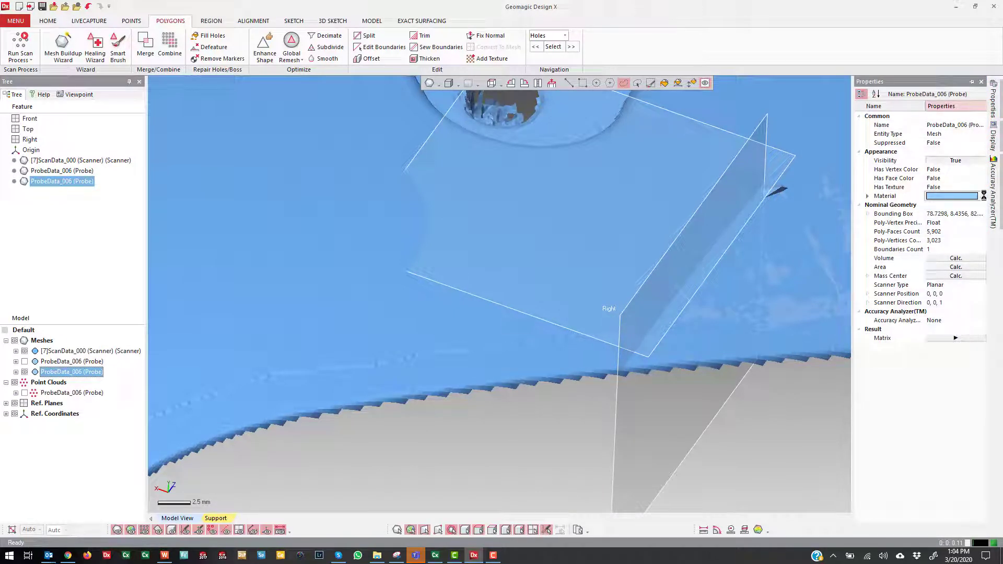
{"action": "left_click", "coordinate": [983, 196]}
{"action": "left_click", "coordinate": [445, 215]}
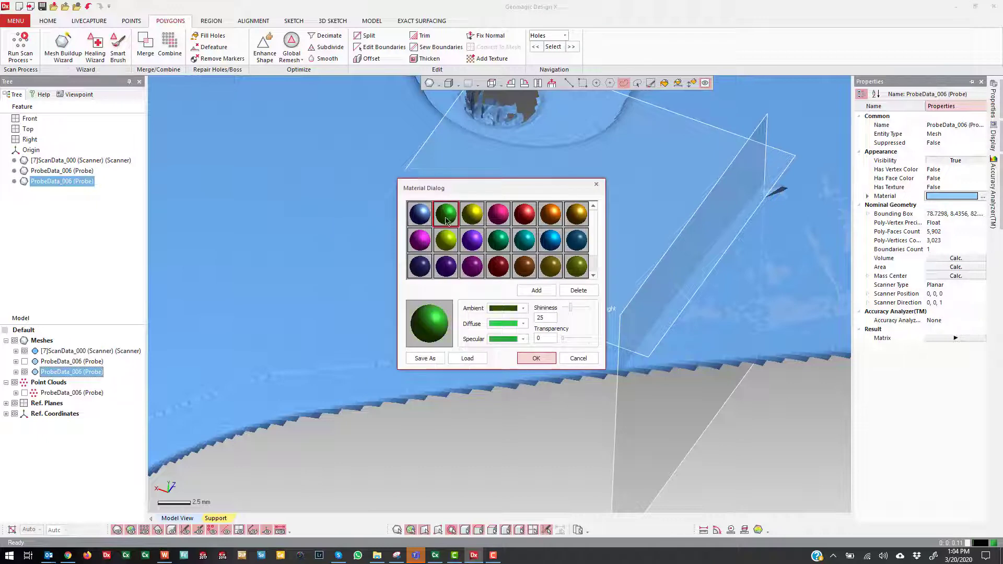
{"action": "left_click", "coordinate": [535, 358]}
- Examine the fit between the green probe mesh and the blue scan mesh by alternately hiding and showing the scan mesh
{"action": "right_click_drag", "start_coordinate": [529, 360], "coordinate": [143, 375]}
{"action": "left_click", "coordinate": [24, 351]}
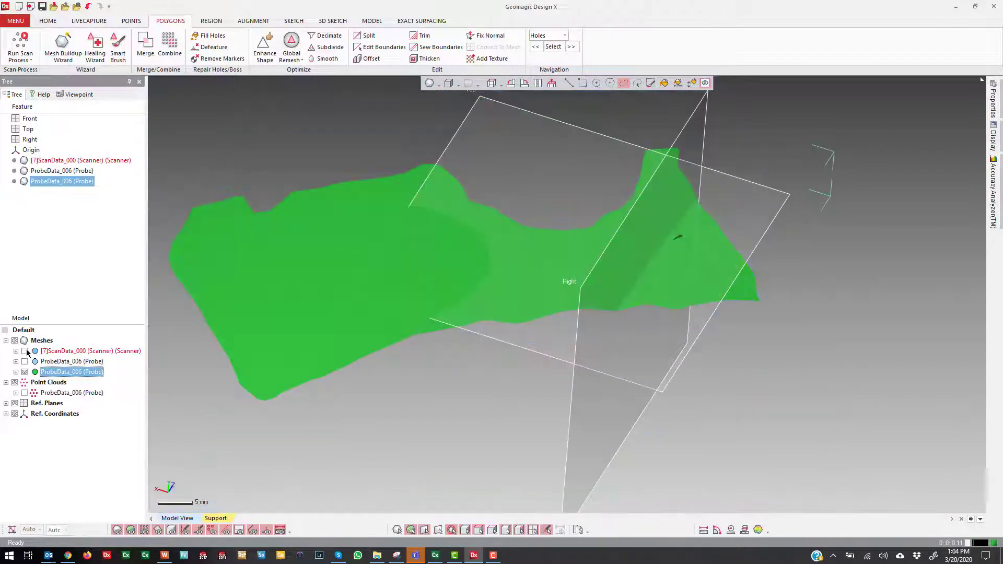
{"action": "left_click", "coordinate": [24, 351]}
{"action": "left_click", "coordinate": [24, 351]}
{"action": "left_click", "coordinate": [24, 351]}
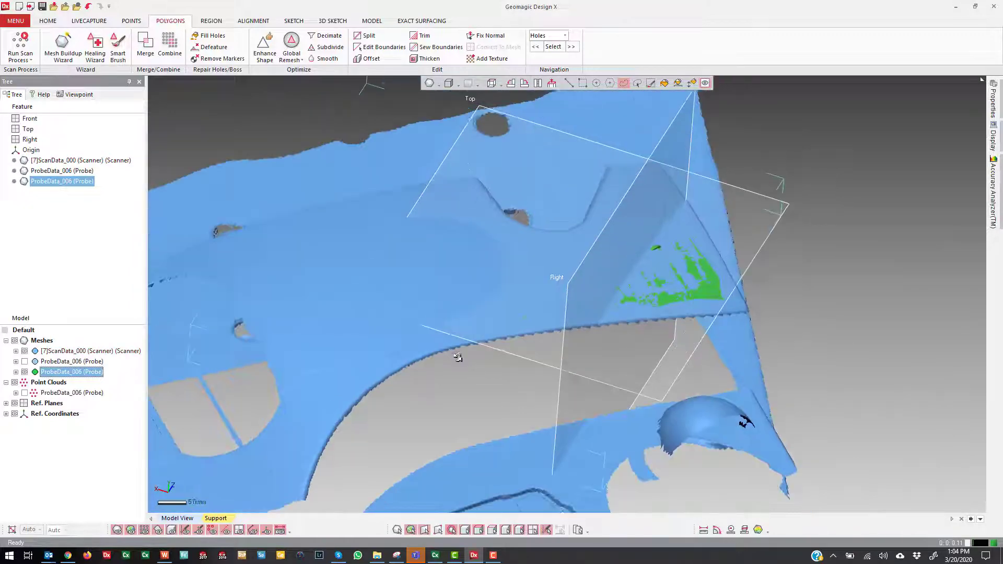
{"action": "right_click_drag", "start_coordinate": [457, 357], "coordinate": [166, 381]}
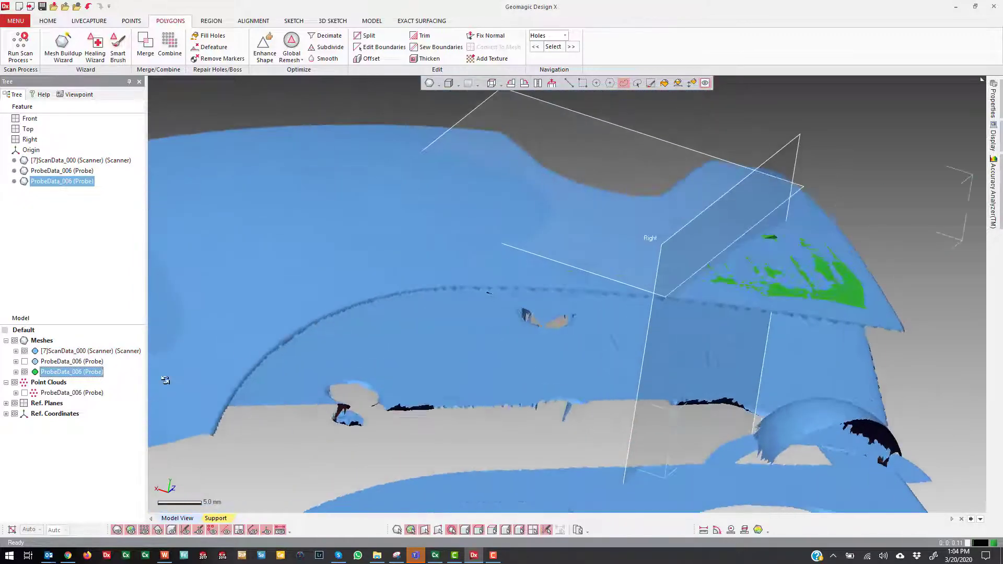
- Hide the scan mesh so that only the green probe mesh is displayed, and view its whole surface
{"action": "left_click", "coordinate": [25, 351]}
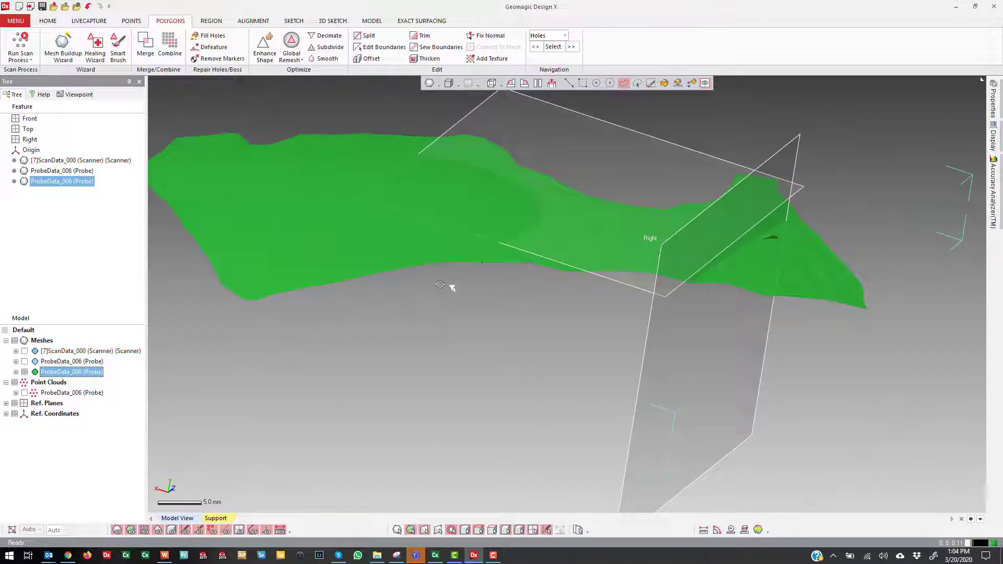
{"action": "right_click_drag", "start_coordinate": [452, 284], "coordinate": [540, 287]}
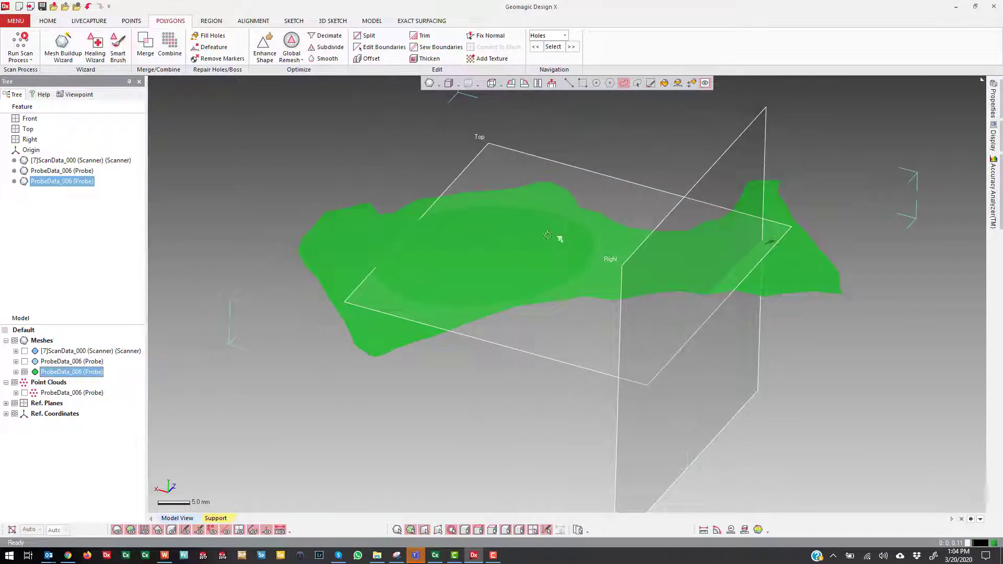
{"action": "right_click_drag", "start_coordinate": [559, 237], "coordinate": [596, 363]}
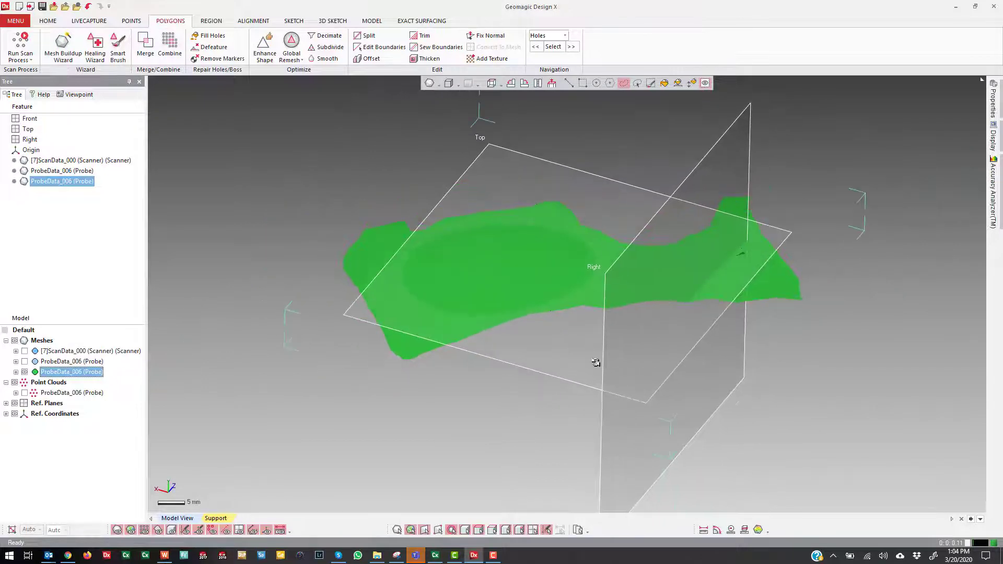